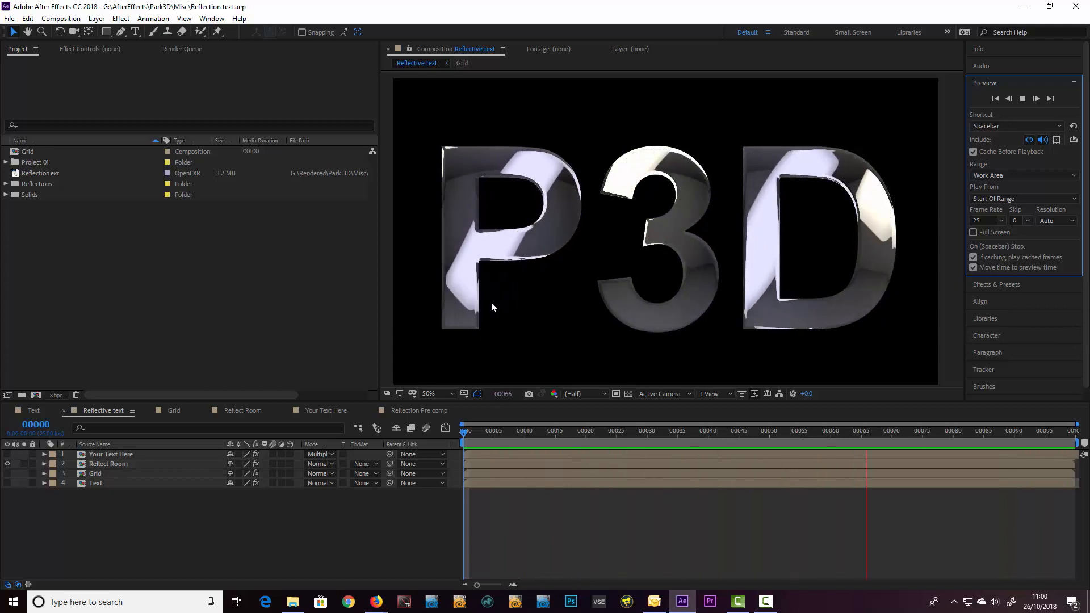
Stop the preview of the reflective text, go back to its first frame and start a new empty project
{"action": "left_click", "coordinate": [495, 432]}
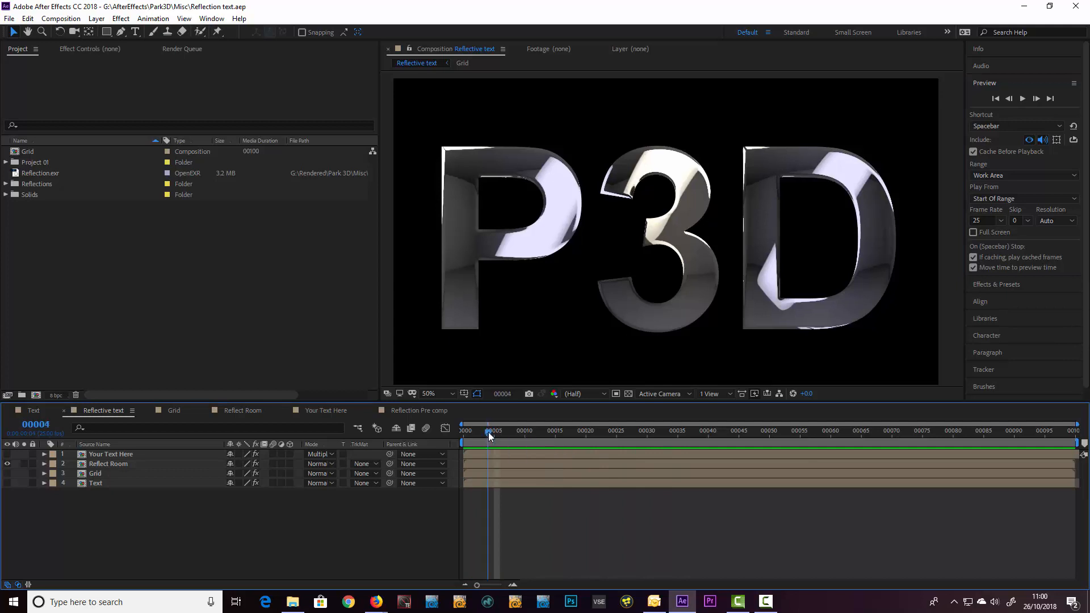
{"action": "left_click", "coordinate": [465, 434]}
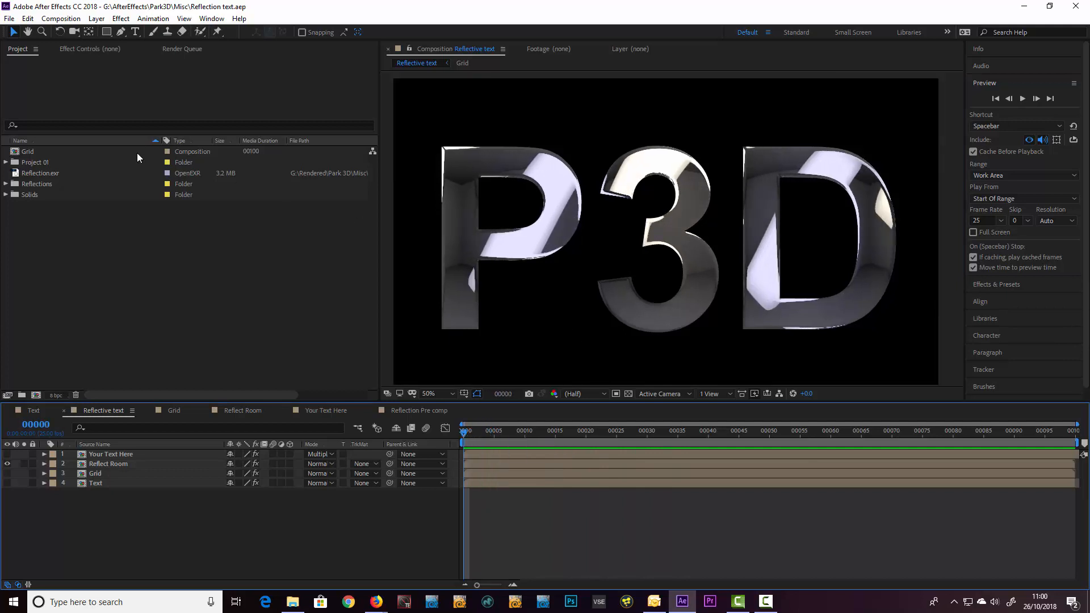
{"action": "left_click", "coordinate": [9, 18]}
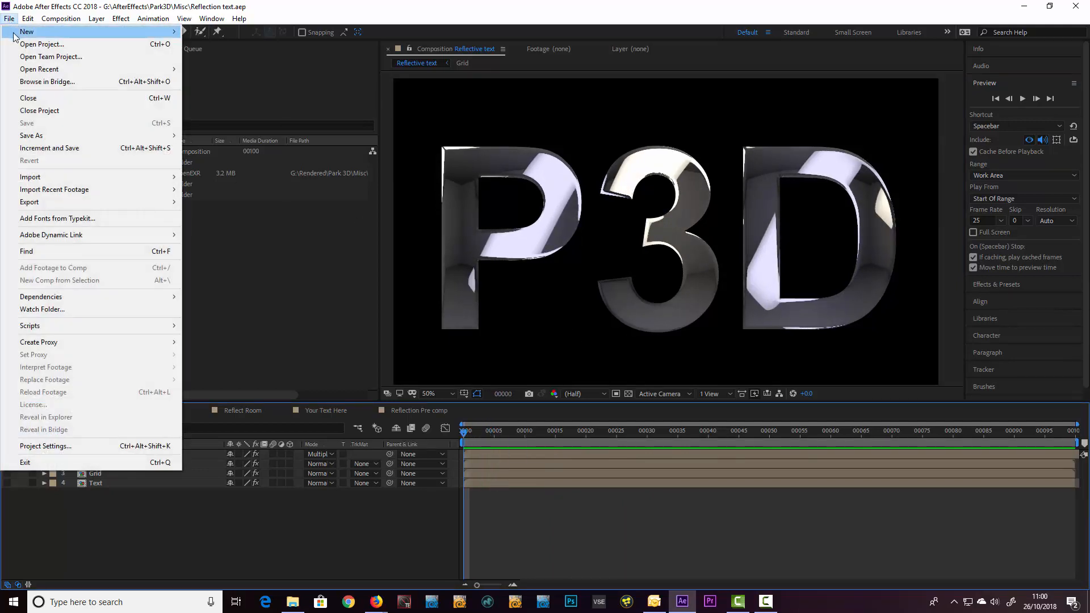
{"action": "mouse_move", "coordinate": [22, 36]}
{"action": "left_click", "coordinate": [188, 34]}
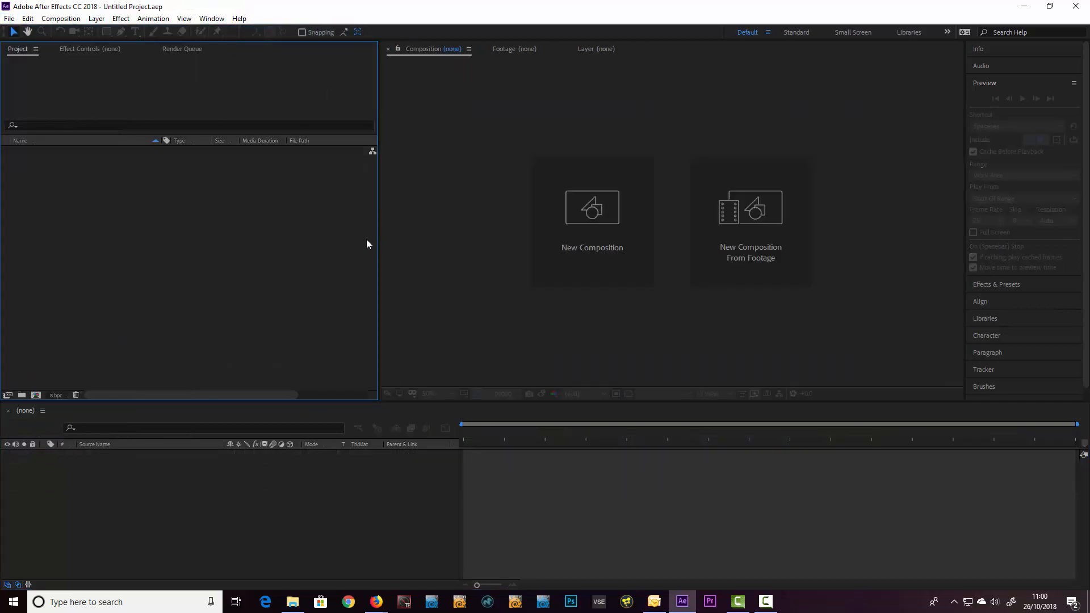
Create a new composition named Txt with the HDTV 1080 25 preset
{"action": "left_click", "coordinate": [61, 18]}
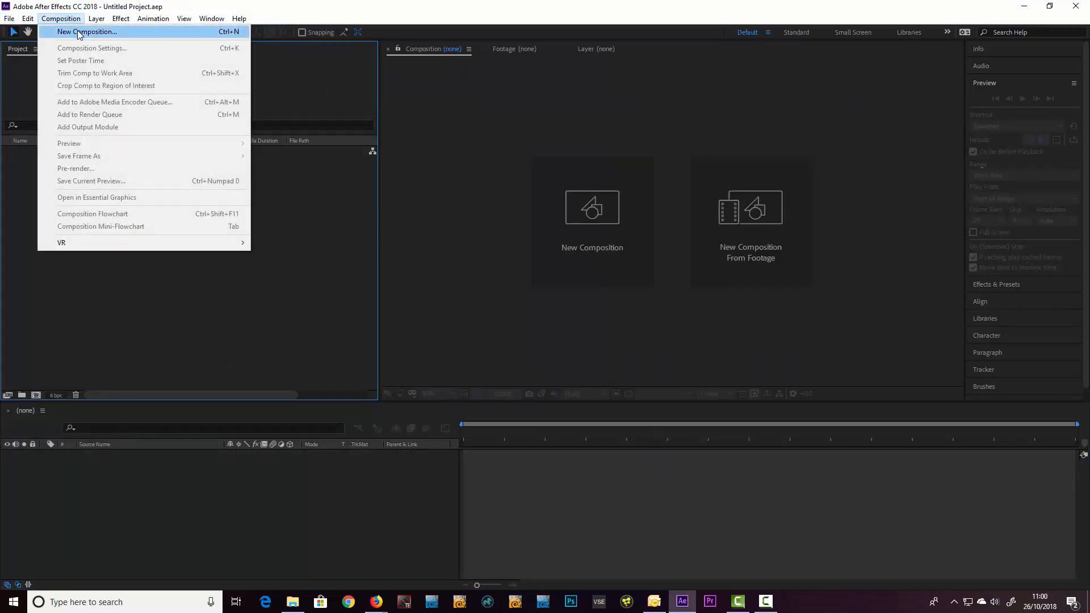
{"action": "left_click", "coordinate": [227, 31]}
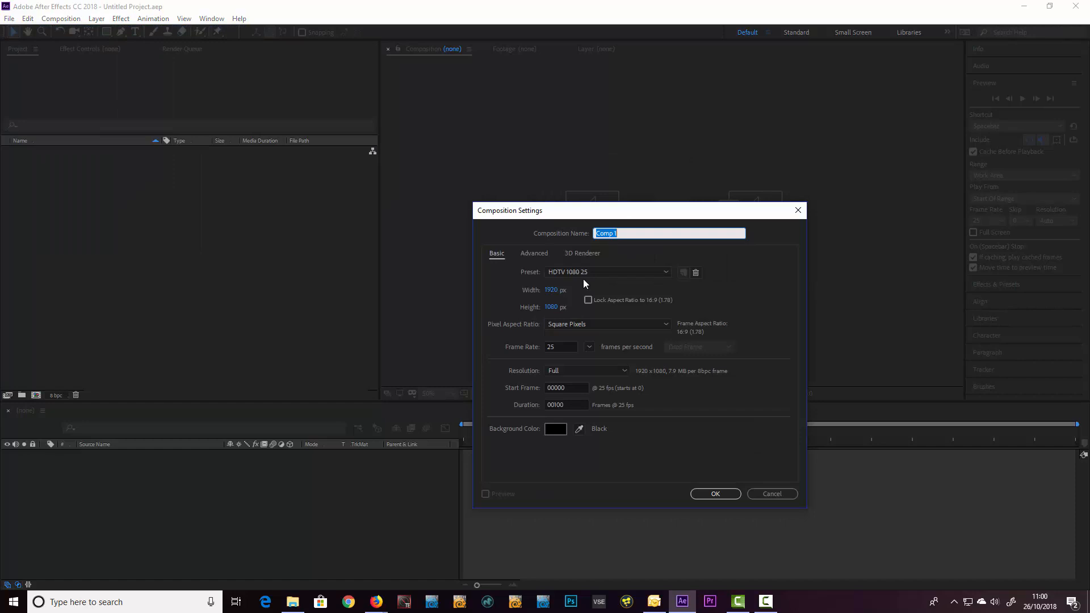
{"action": "type", "text": "Txt"}
{"action": "left_click", "coordinate": [715, 494]}
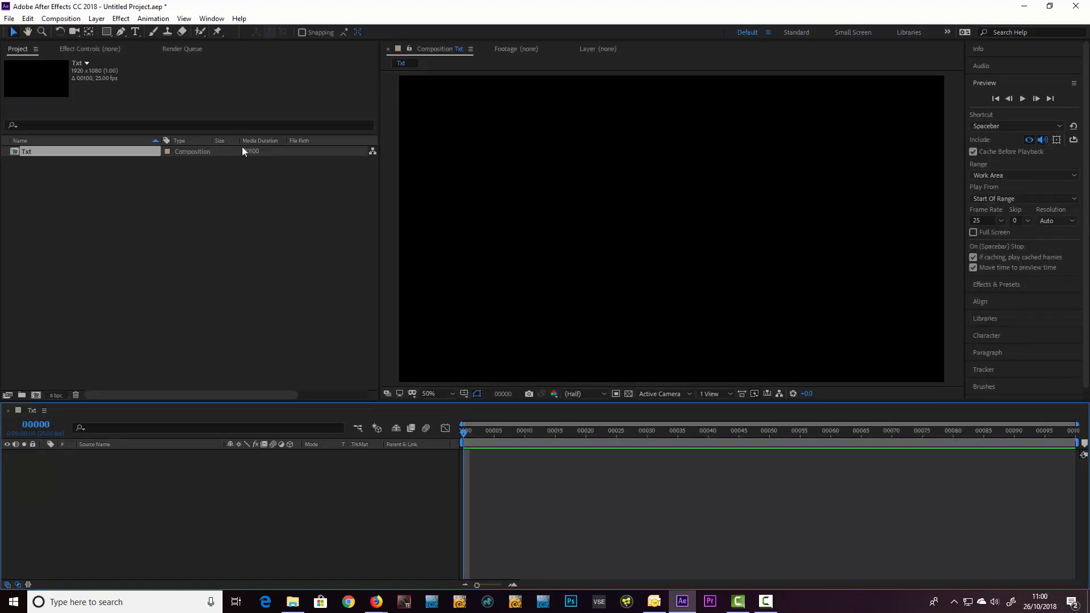
Add a text layer reading XL5 and move it to the middle of the frame
{"action": "left_click", "coordinate": [135, 32]}
{"action": "left_click", "coordinate": [499, 259]}
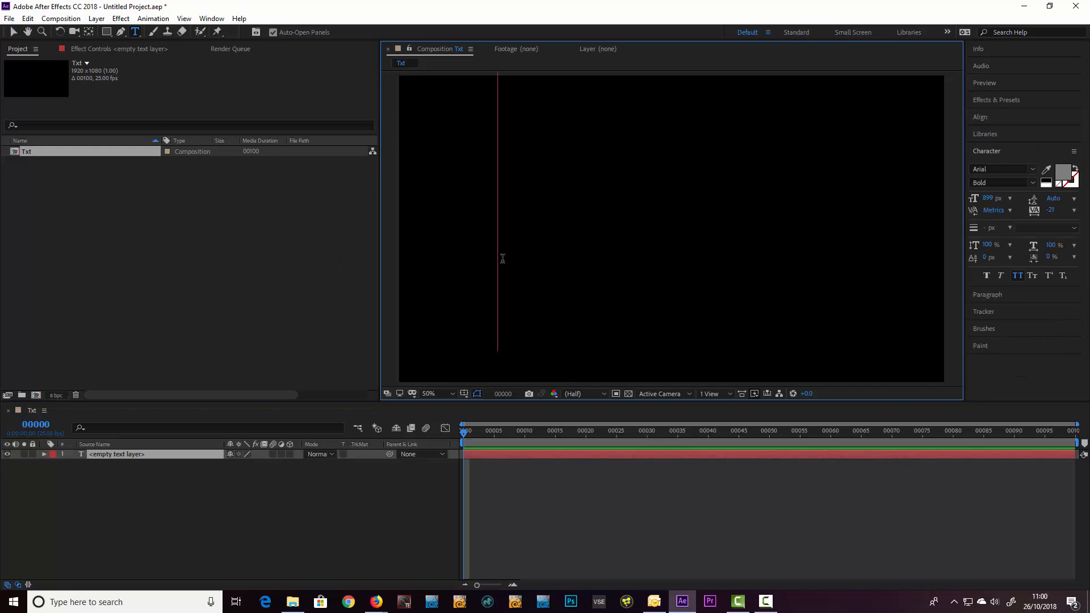
{"action": "type", "text": "XL5"}
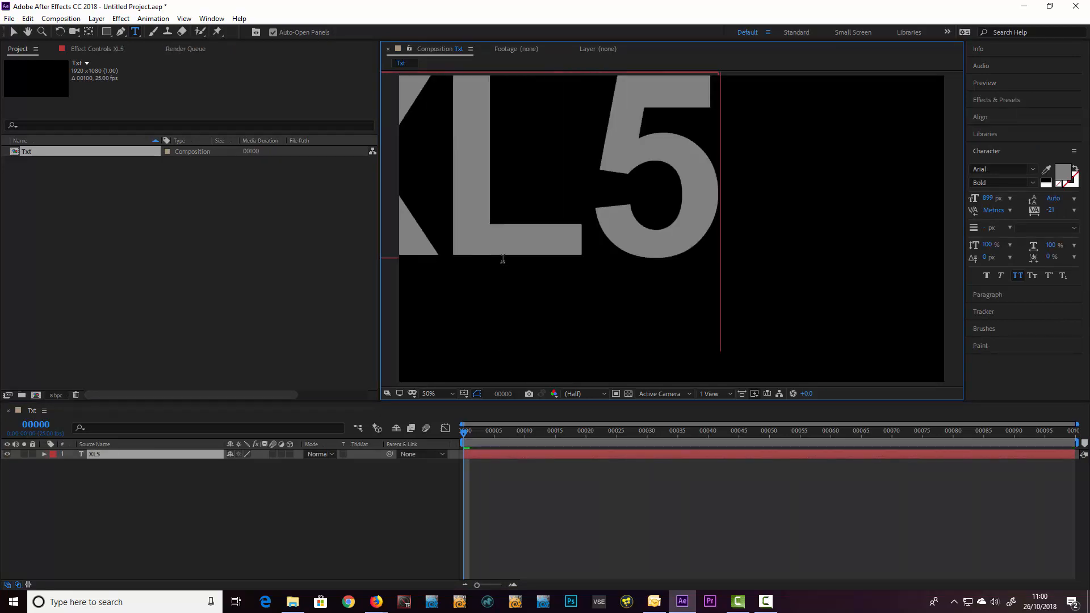
{"action": "left_click", "coordinate": [13, 32]}
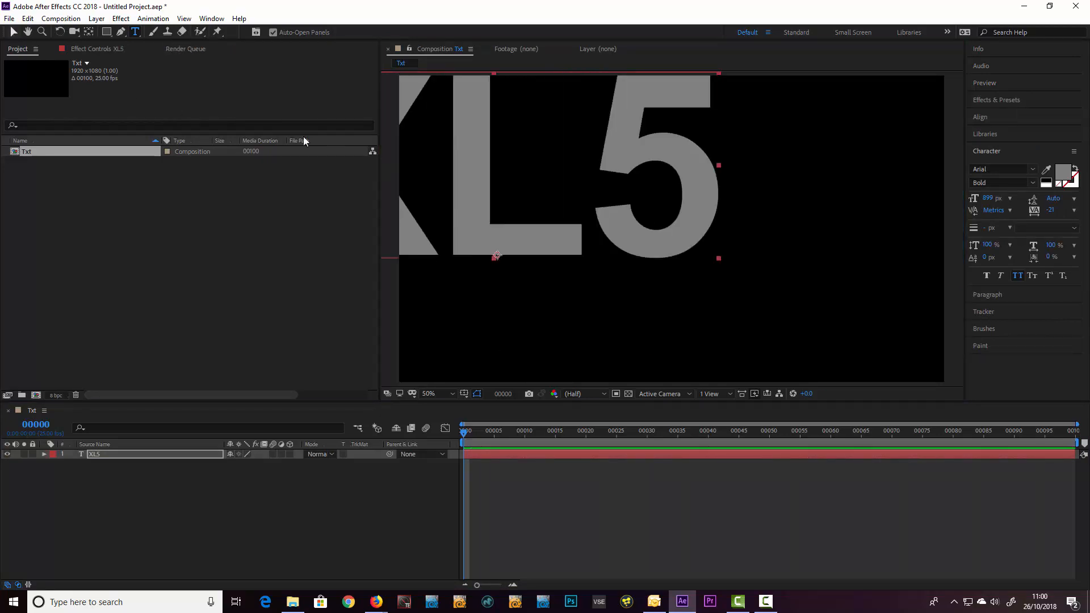
{"action": "left_click_drag", "start_coordinate": [549, 256], "coordinate": [665, 297]}
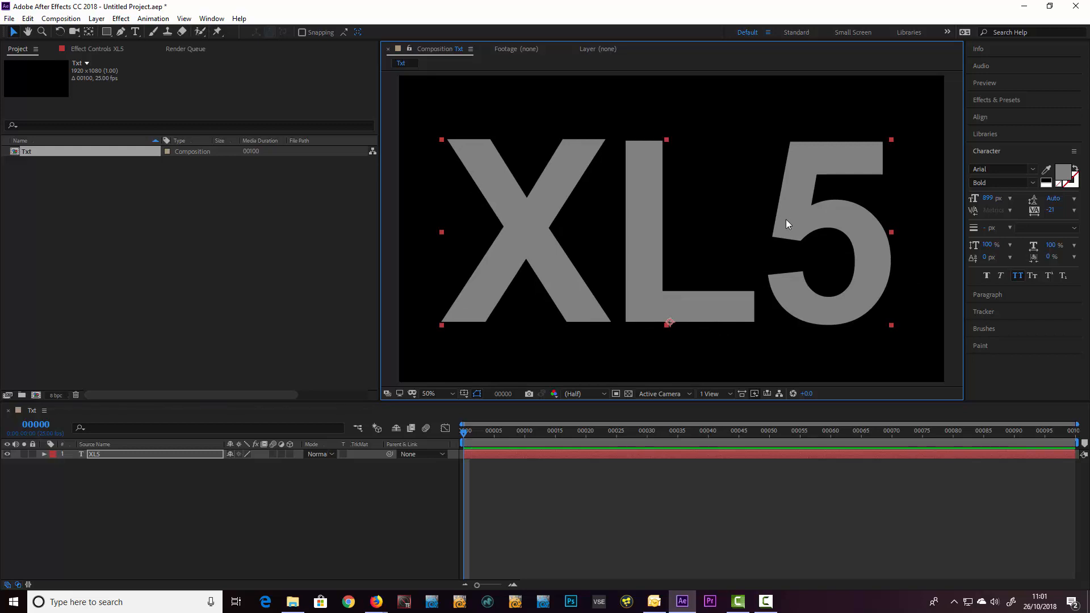
Keep the text colour at mid grey 808080 and nudge the XL5 text slightly up and right to centre it
{"action": "left_click", "coordinate": [1061, 179]}
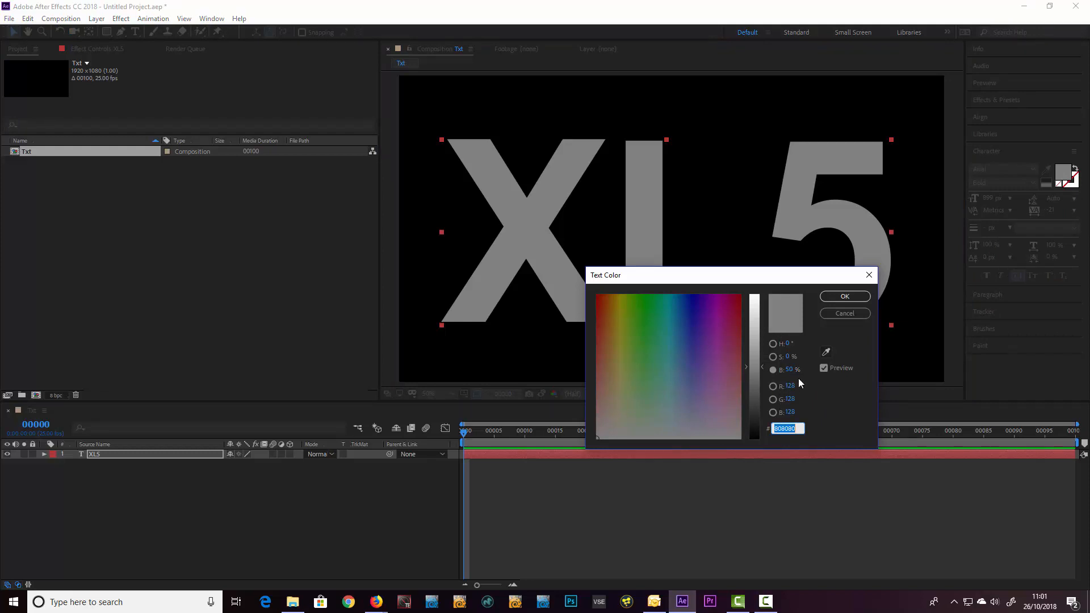
{"action": "left_click", "coordinate": [844, 296]}
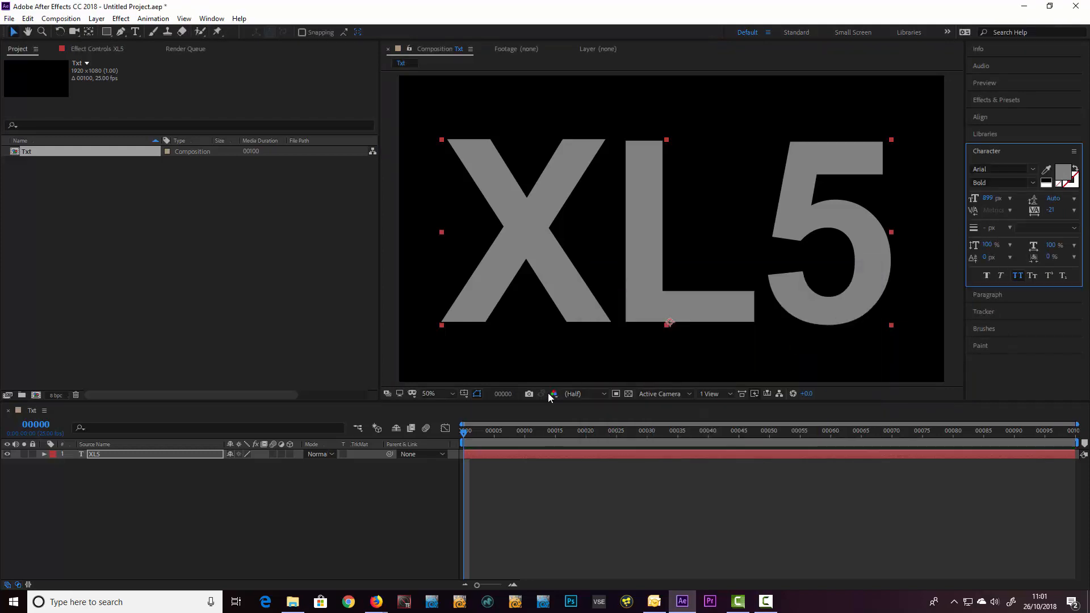
{"action": "left_click", "coordinate": [123, 454]}
{"action": "left_click_drag", "start_coordinate": [573, 306], "coordinate": [578, 304]}
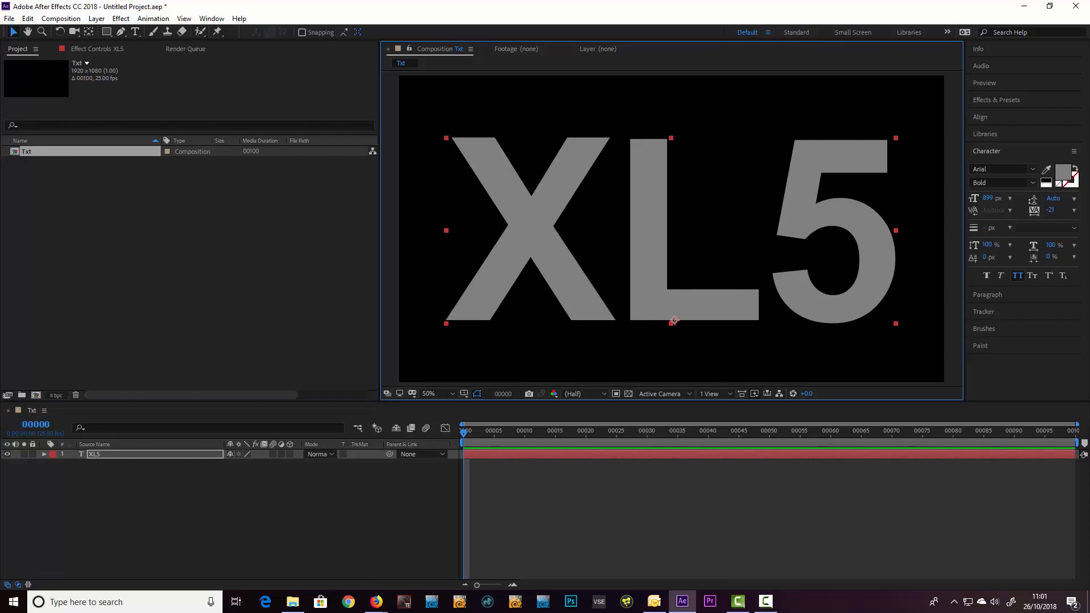
Import the Reflection.exr image and create a new composition from it
{"action": "left_click_drag", "start_coordinate": [250, 256], "coordinate": [111, 257]}
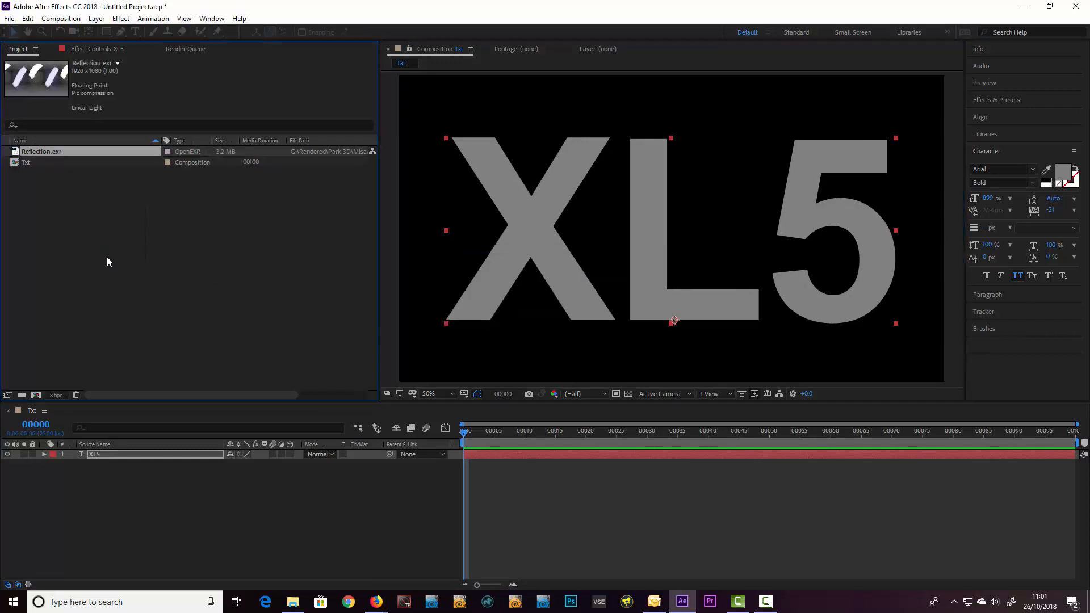
{"action": "left_click_drag", "start_coordinate": [49, 153], "coordinate": [38, 396]}
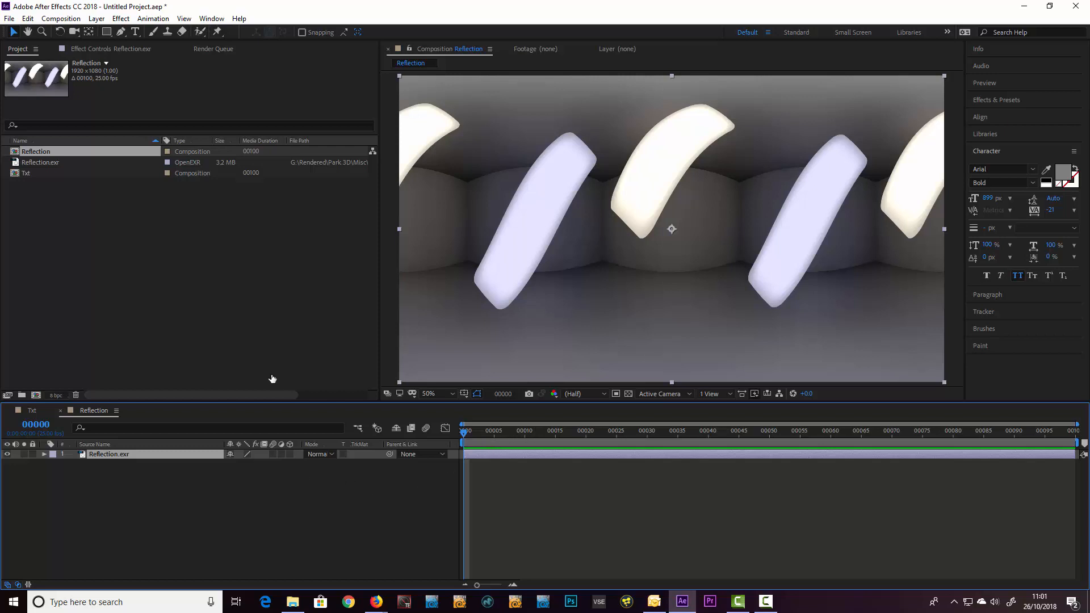
Apply the Motion Tile effect to the Reflection.exr layer
{"action": "left_click", "coordinate": [120, 19]}
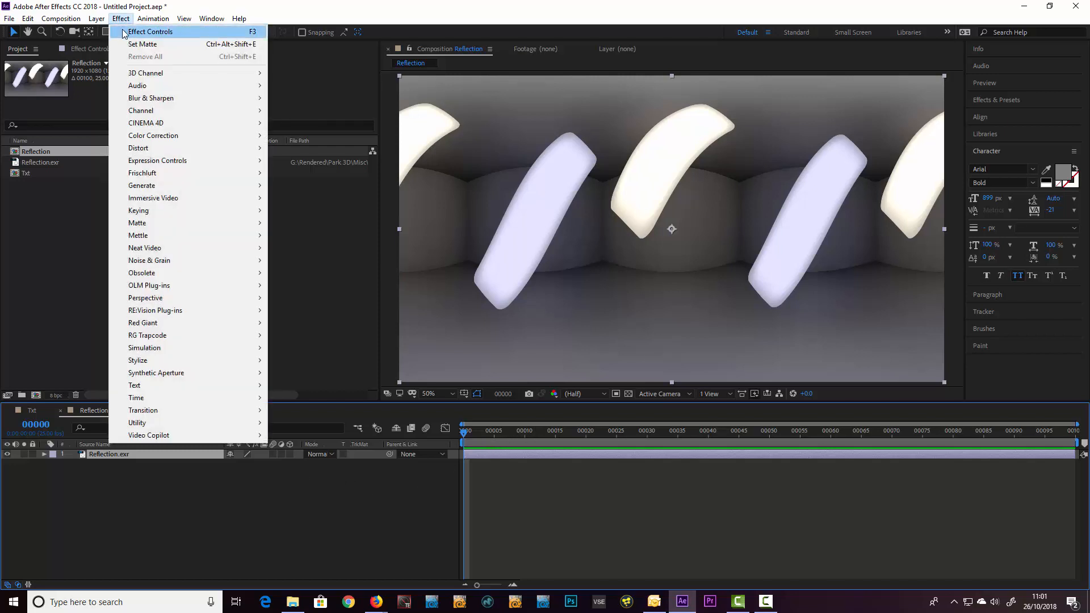
{"action": "mouse_move", "coordinate": [174, 363]}
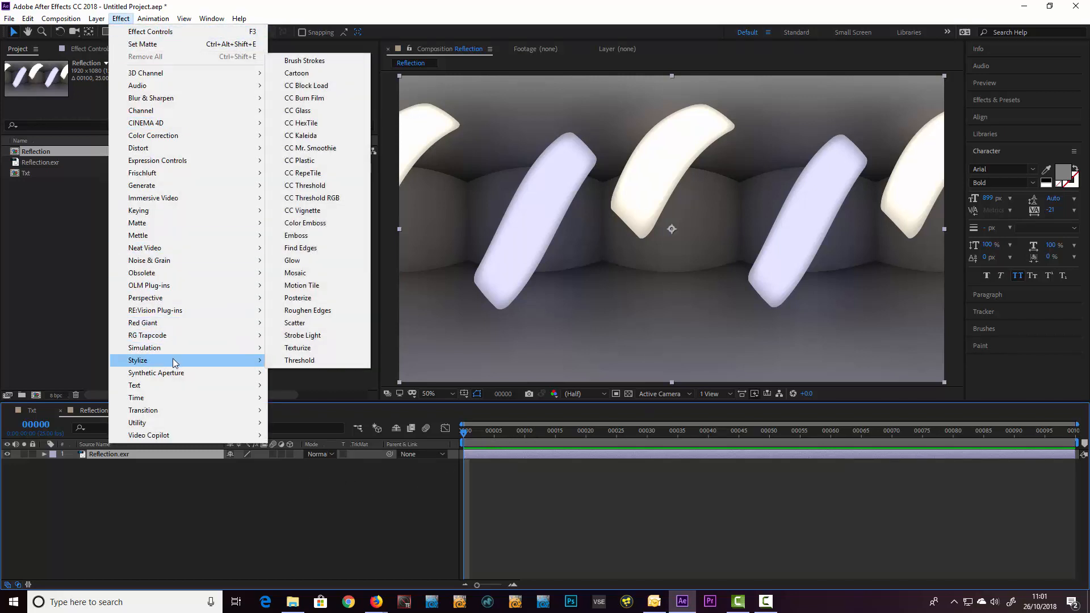
{"action": "left_click", "coordinate": [301, 284]}
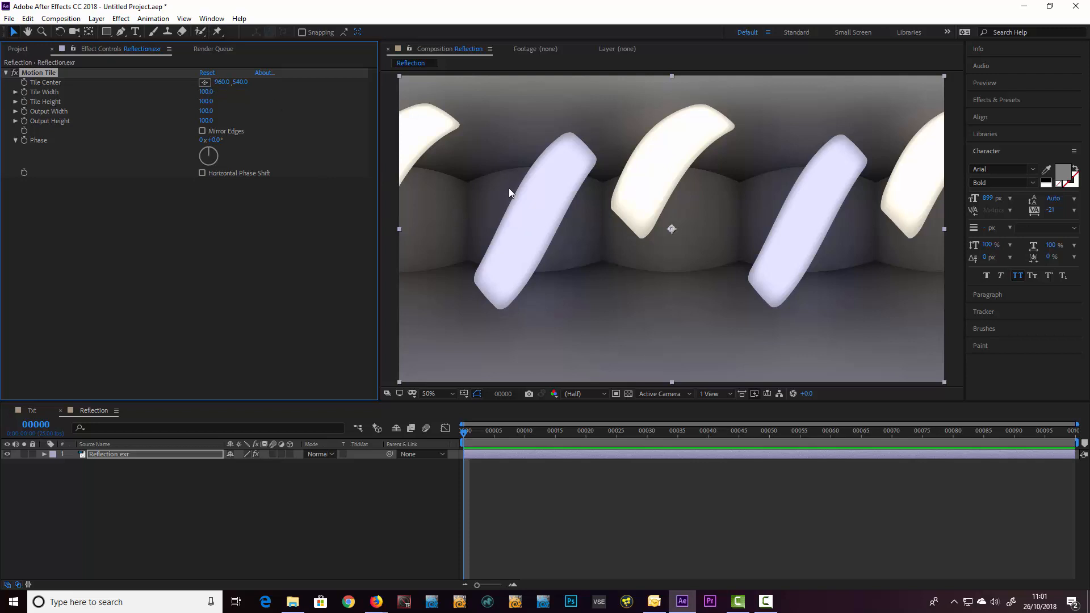
Try moving the reflection layer sideways, then try shifting its Motion Tile centre, undoing each change
{"action": "left_click_drag", "start_coordinate": [508, 188], "coordinate": [580, 193]}
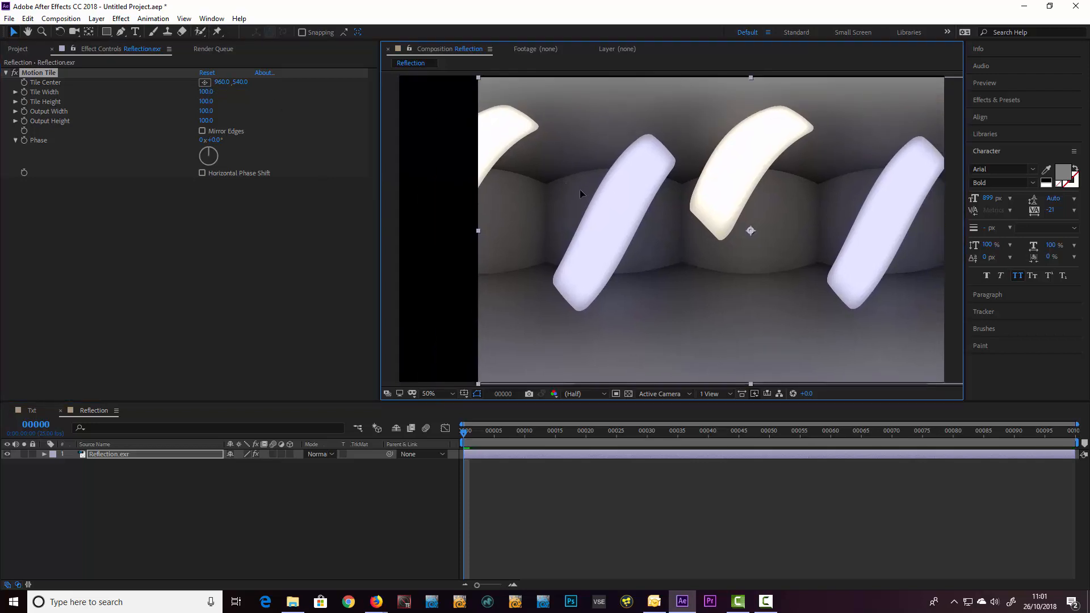
{"action": "key", "text": "ctrl+z"}
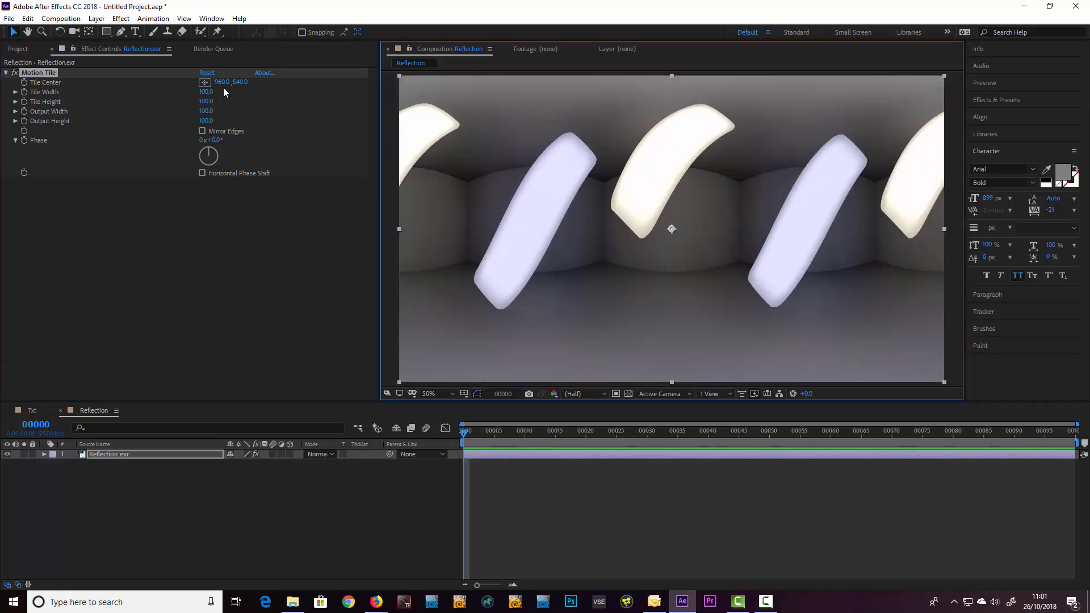
{"action": "left_click_drag", "start_coordinate": [223, 84], "coordinate": [311, 129]}
{"action": "key", "text": "ctrl+z"}
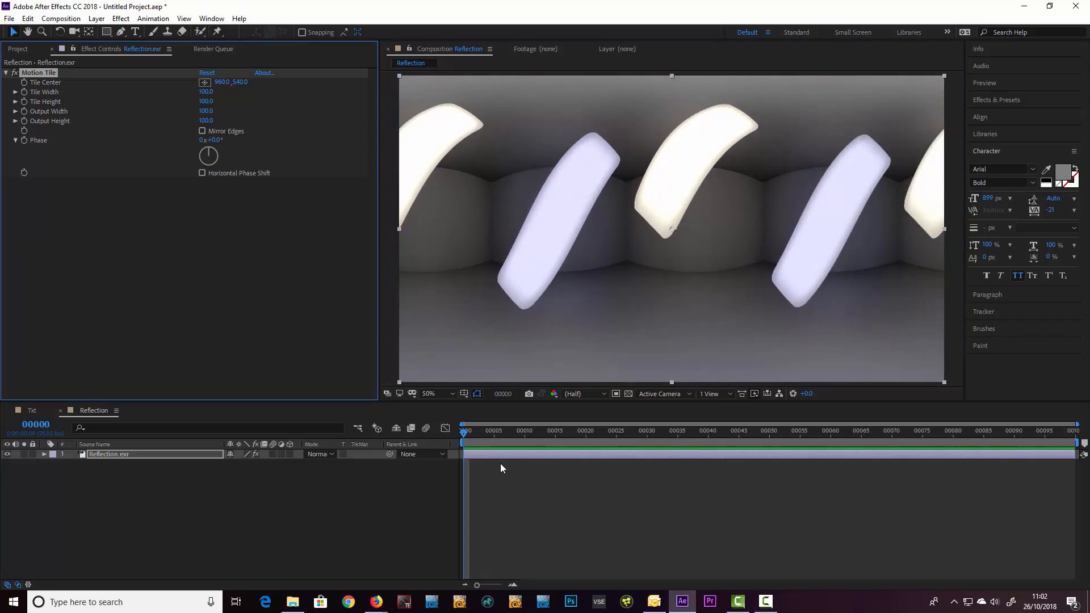
Keyframe the Motion Tile's Tile Center at frame 0 and set it to about 1527, 540 at frame 99
{"action": "left_click", "coordinate": [44, 454]}
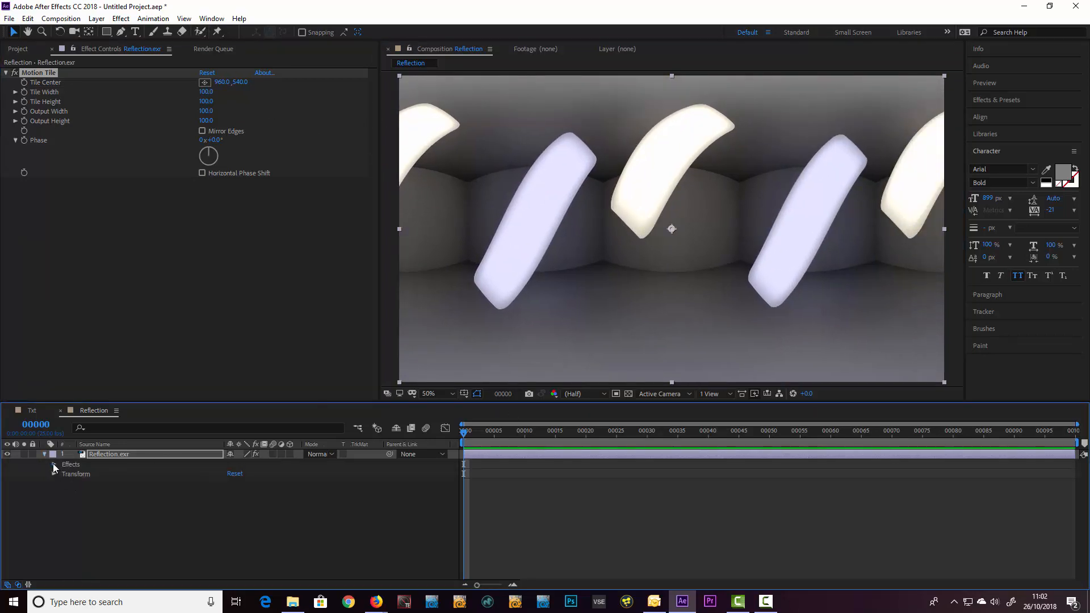
{"action": "left_click", "coordinate": [54, 464]}
{"action": "left_click", "coordinate": [65, 474]}
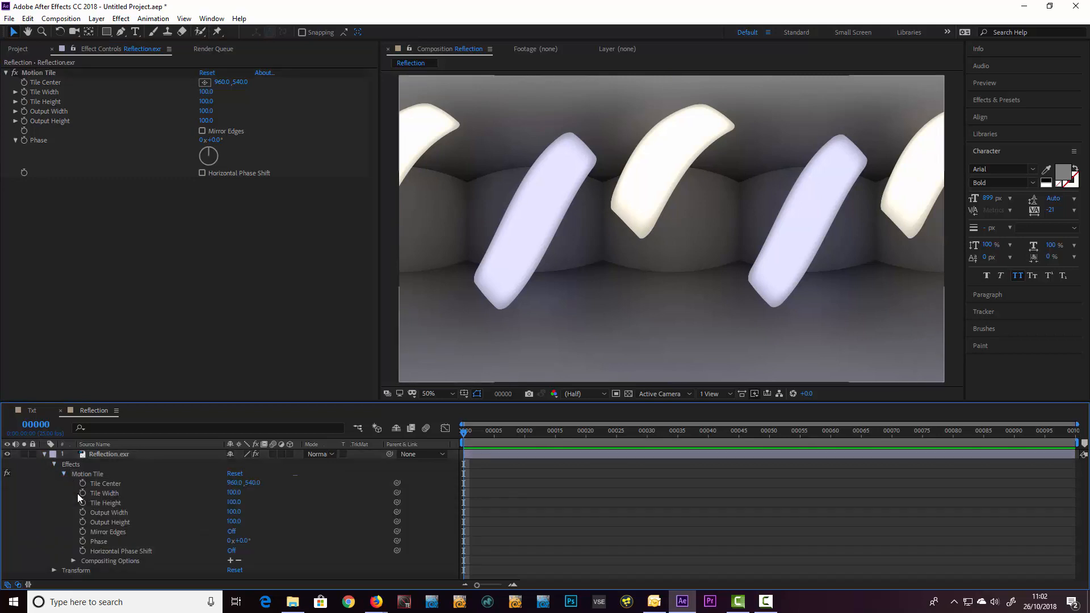
{"action": "left_click", "coordinate": [83, 483]}
{"action": "left_click_drag", "start_coordinate": [464, 432], "coordinate": [787, 432]}
{"action": "left_click_drag", "start_coordinate": [859, 447], "coordinate": [1076, 443]}
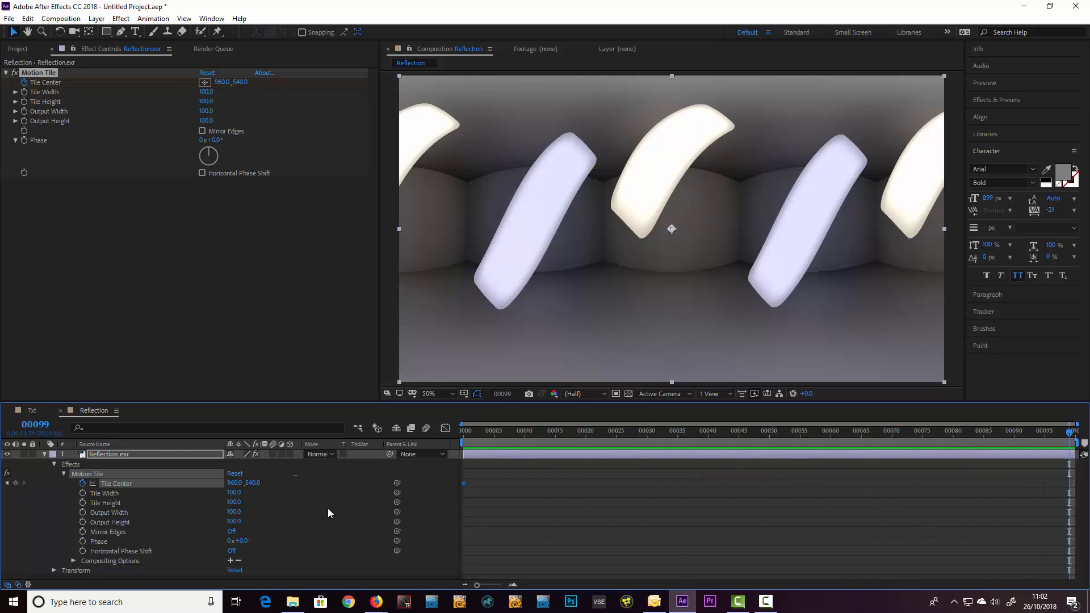
{"action": "left_click_drag", "start_coordinate": [233, 482], "coordinate": [621, 528]}
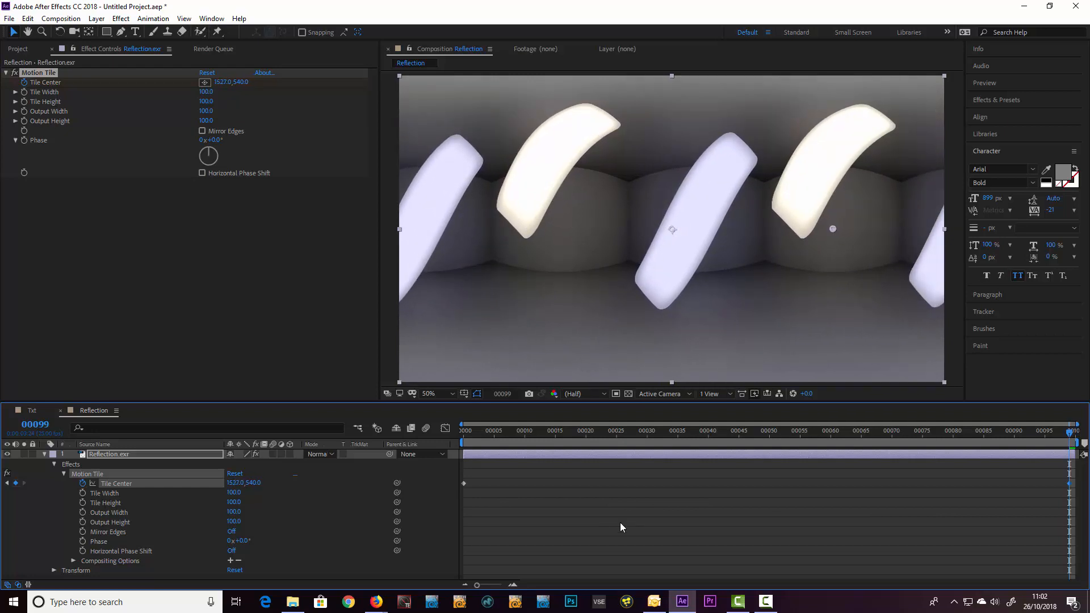
Preview the sliding reflection, then set the Tile Center at frame 99 to about 1722, 540
{"action": "left_click", "coordinate": [983, 86]}
{"action": "key", "text": "space"}
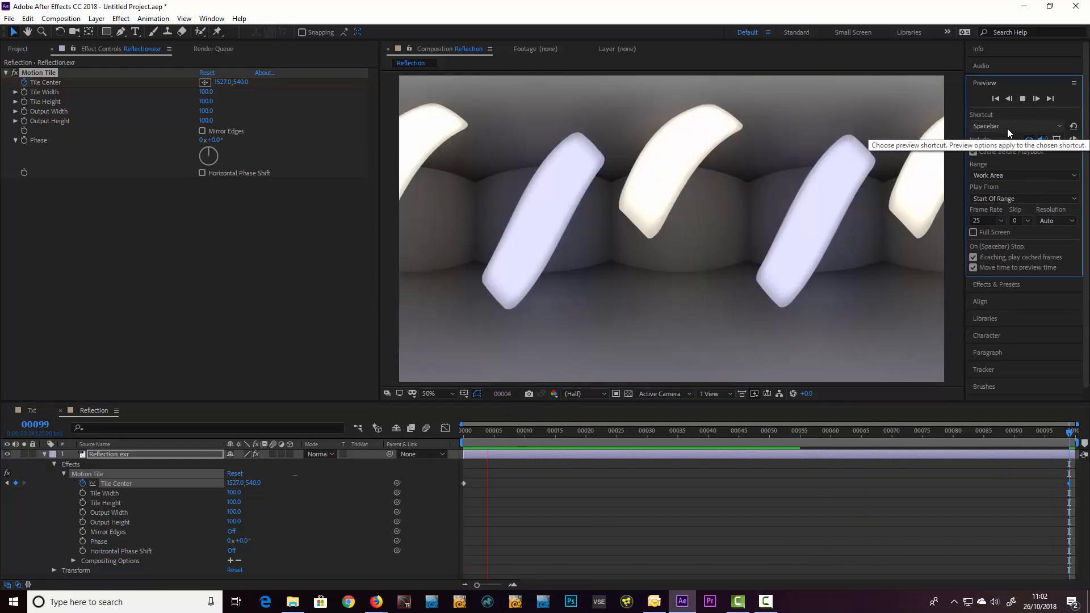
{"action": "left_click", "coordinate": [616, 431]}
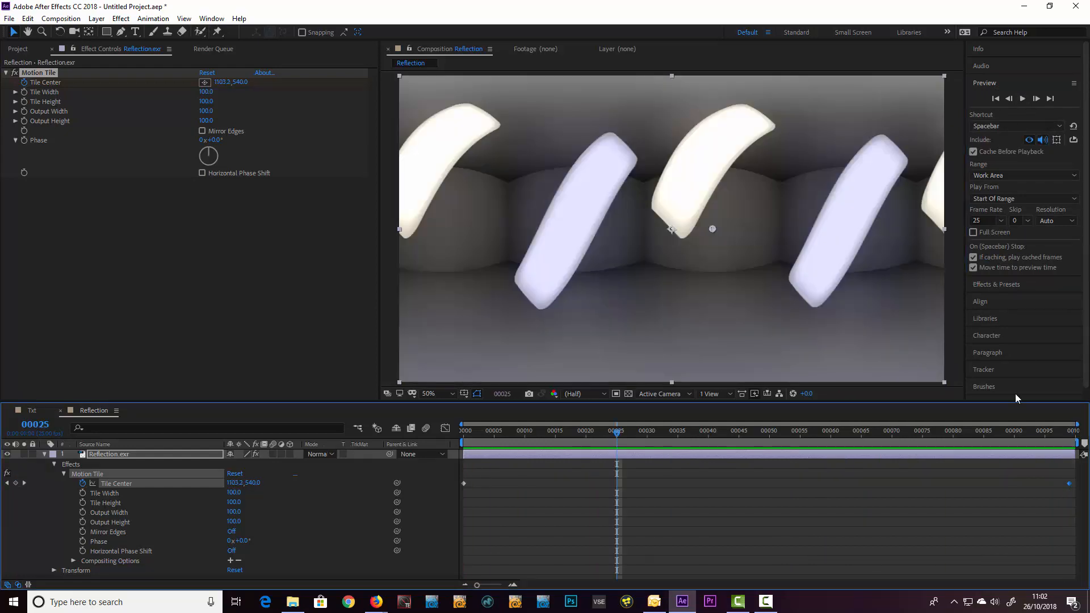
{"action": "left_click", "coordinate": [1065, 438]}
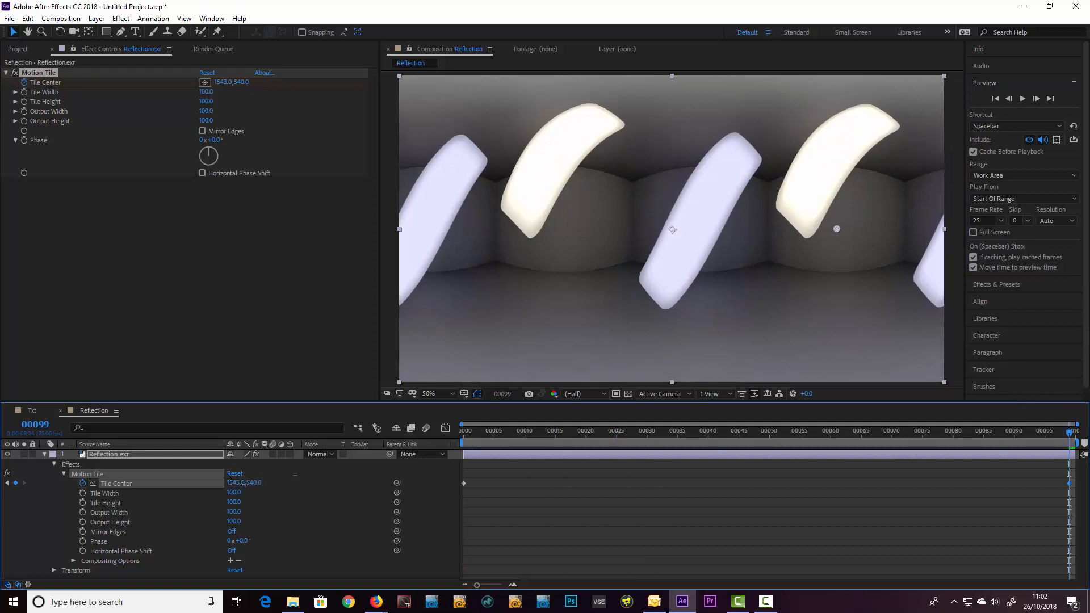
{"action": "left_click_drag", "start_coordinate": [243, 484], "coordinate": [344, 484]}
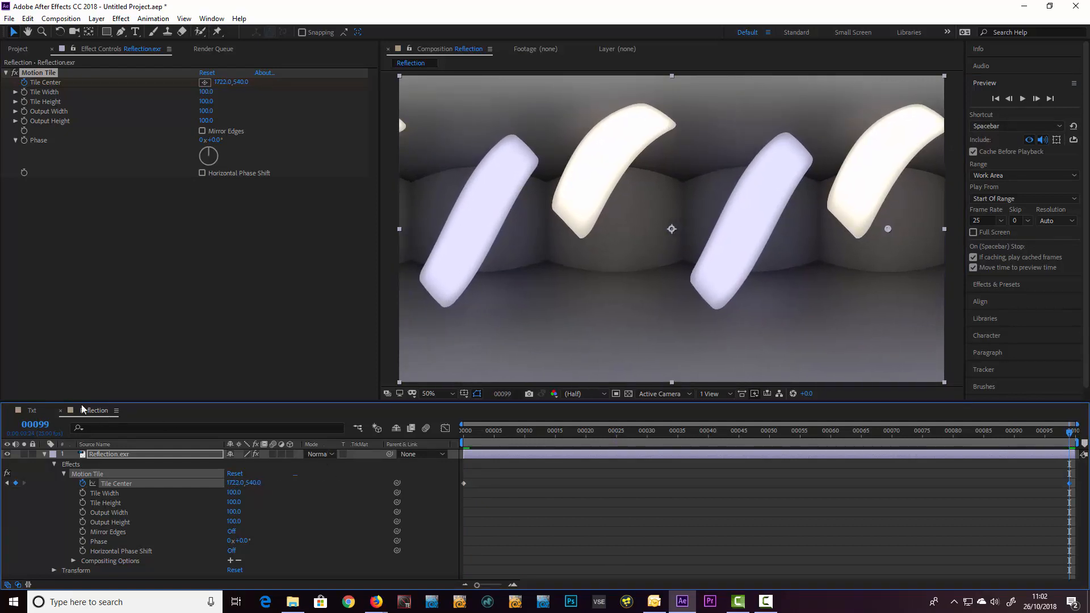
Pre-compose the Reflection.exr layer with all its attributes into a composition named Reflection Comp
{"action": "left_click", "coordinate": [44, 454]}
{"action": "left_click", "coordinate": [107, 509]}
{"action": "left_click", "coordinate": [132, 457]}
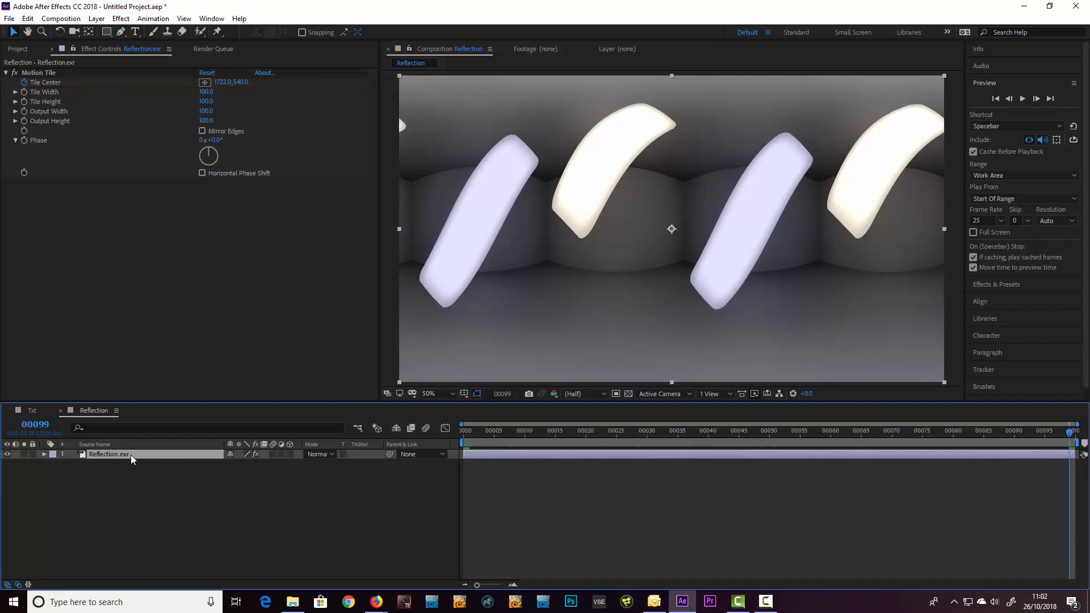
{"action": "right_click", "coordinate": [124, 456]}
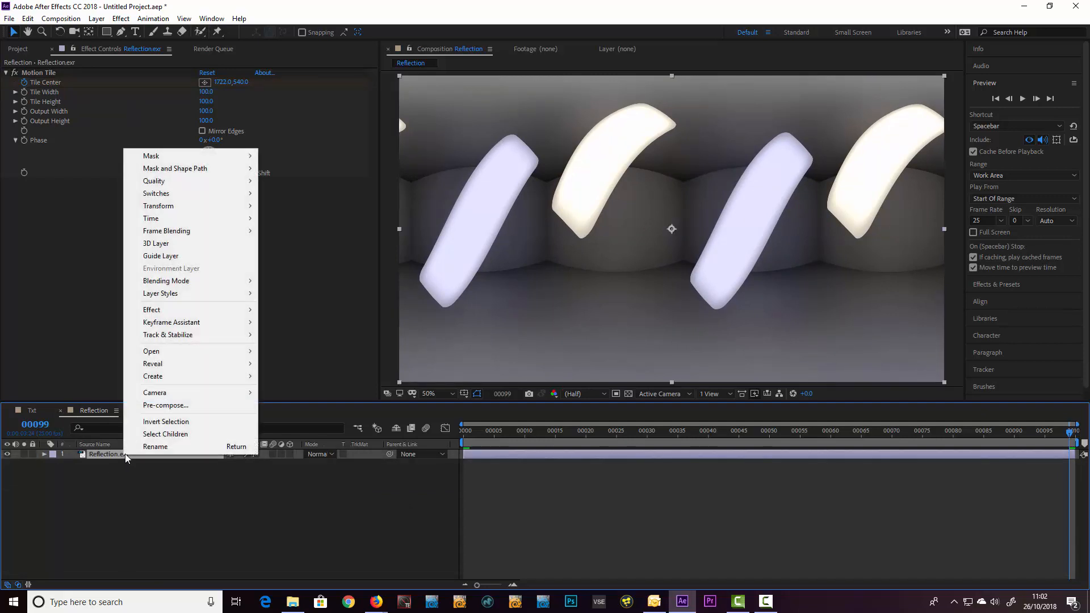
{"action": "left_click", "coordinate": [159, 406]}
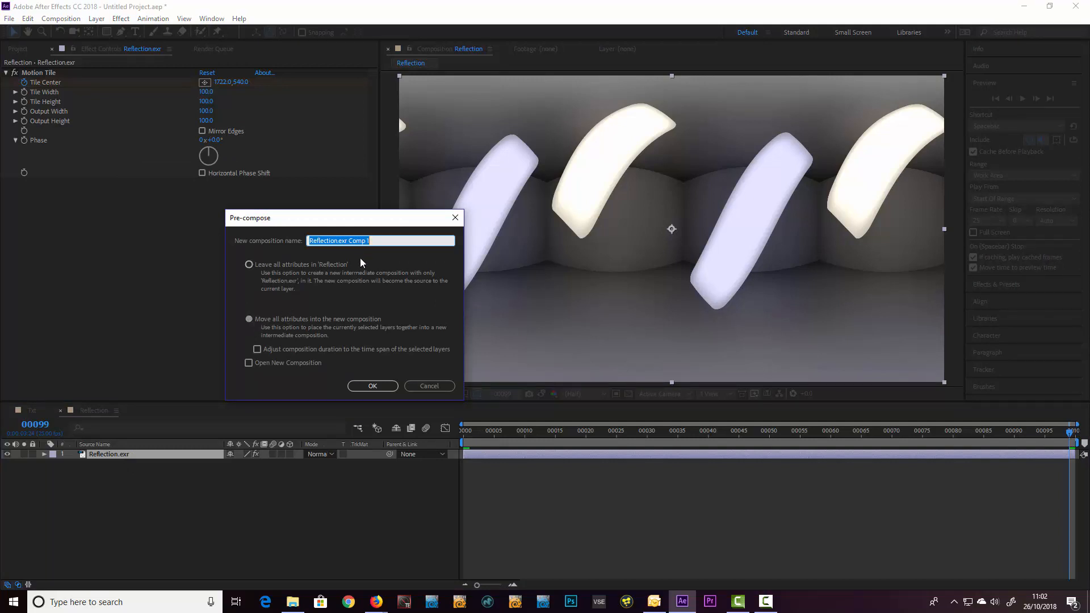
{"action": "left_click_drag", "start_coordinate": [338, 242], "coordinate": [464, 252]}
{"action": "type", "text": "Comp"}
{"action": "left_click", "coordinate": [372, 385]}
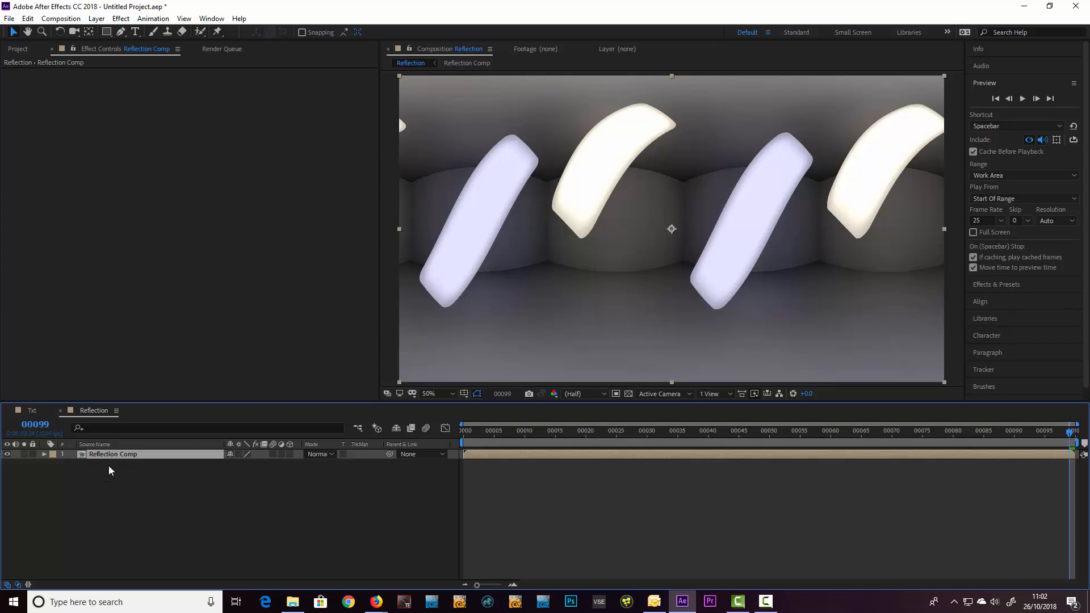
Add the Txt composition beneath Reflection Comp in the Reflection composition and hide the Txt layer
{"action": "left_click", "coordinate": [22, 50]}
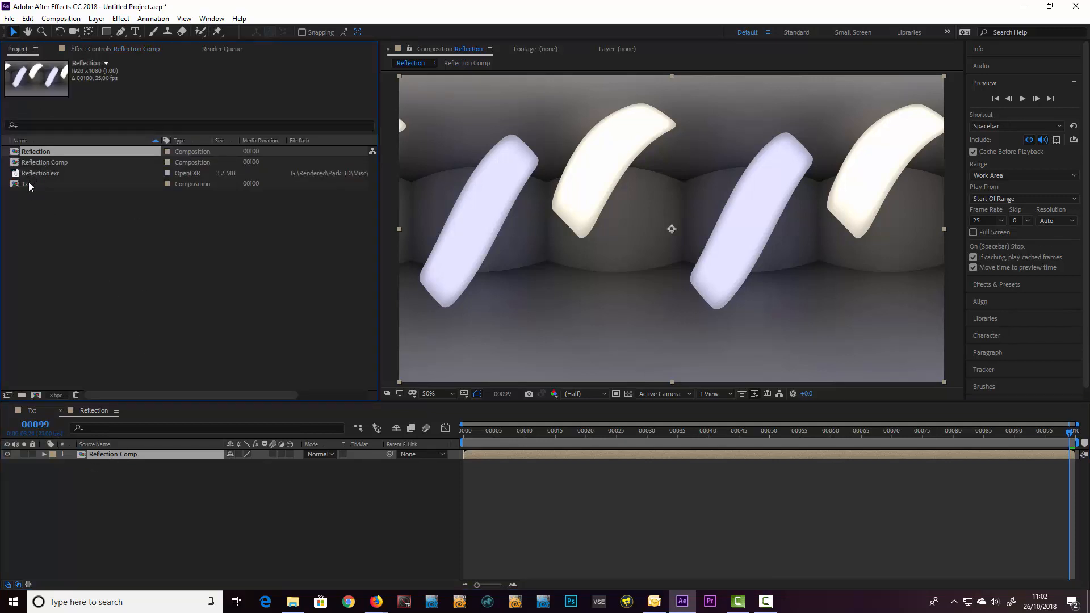
{"action": "left_click_drag", "start_coordinate": [30, 186], "coordinate": [58, 474]}
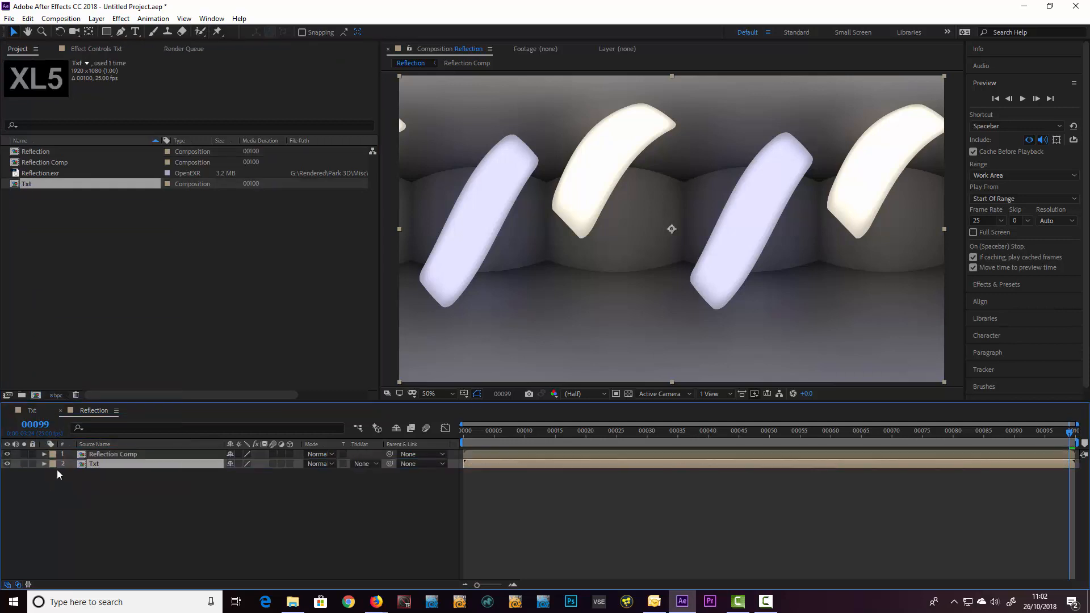
{"action": "left_click", "coordinate": [7, 465]}
Apply the Set Matte effect to the Reflection Comp layer, taking the matte from the Txt layer
{"action": "left_click", "coordinate": [114, 454]}
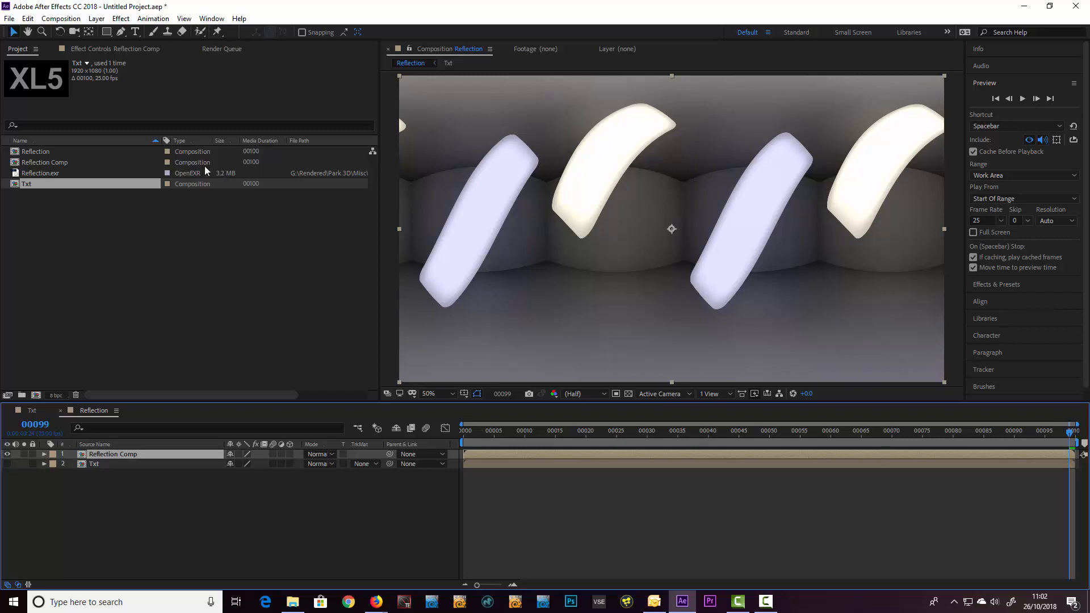
{"action": "left_click", "coordinate": [109, 49]}
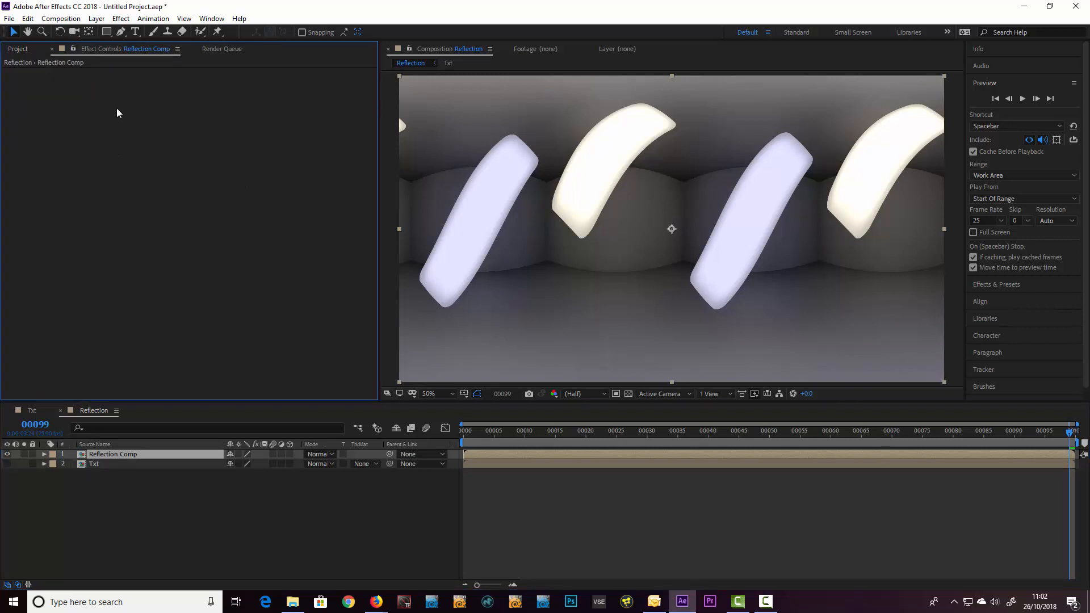
{"action": "left_click", "coordinate": [121, 18]}
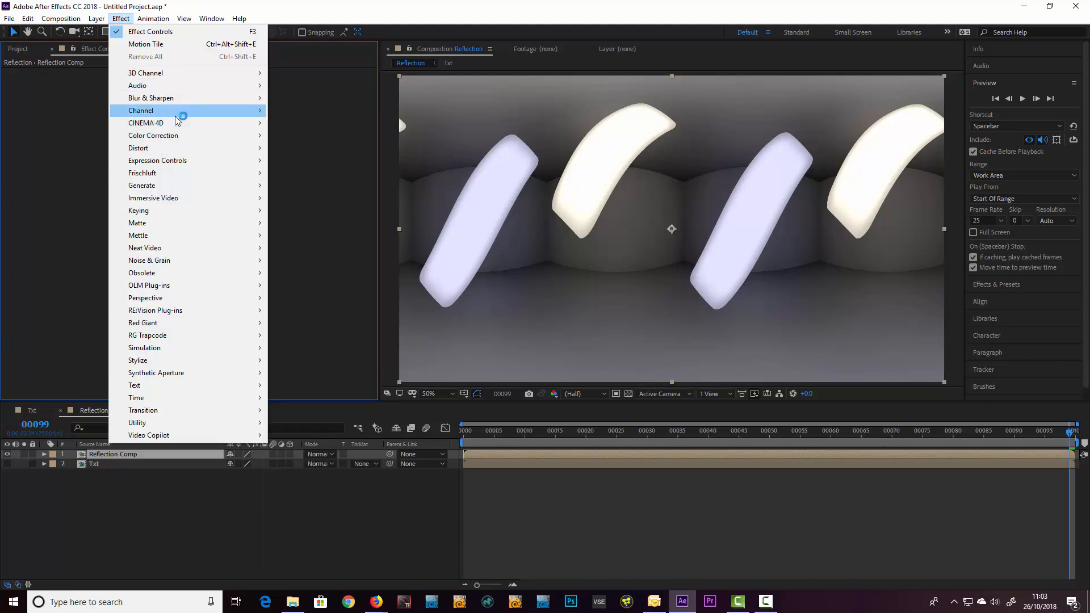
{"action": "mouse_move", "coordinate": [177, 118]}
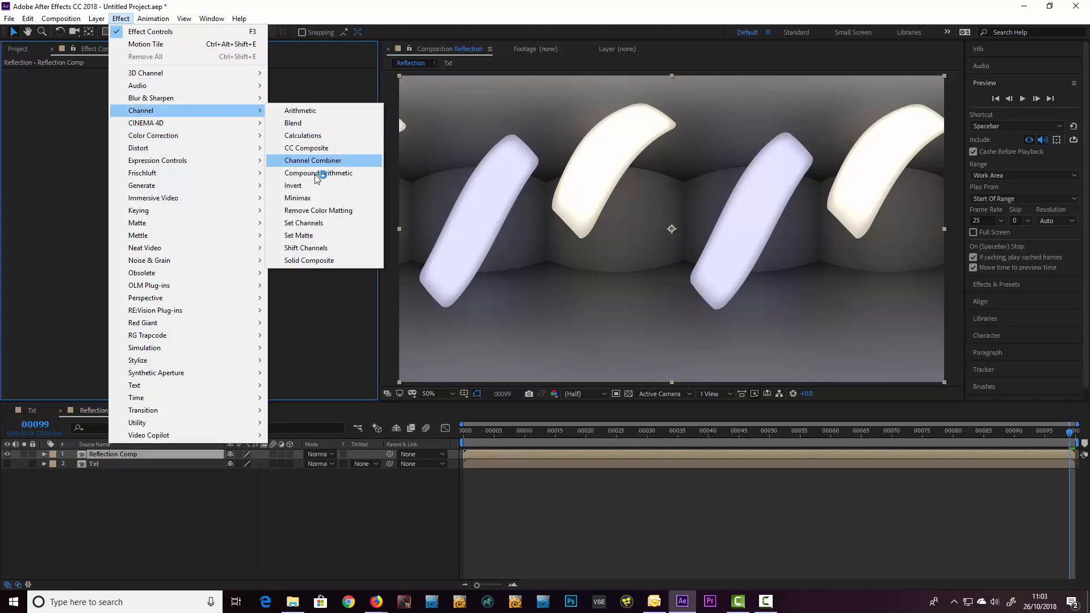
{"action": "left_click", "coordinate": [328, 235]}
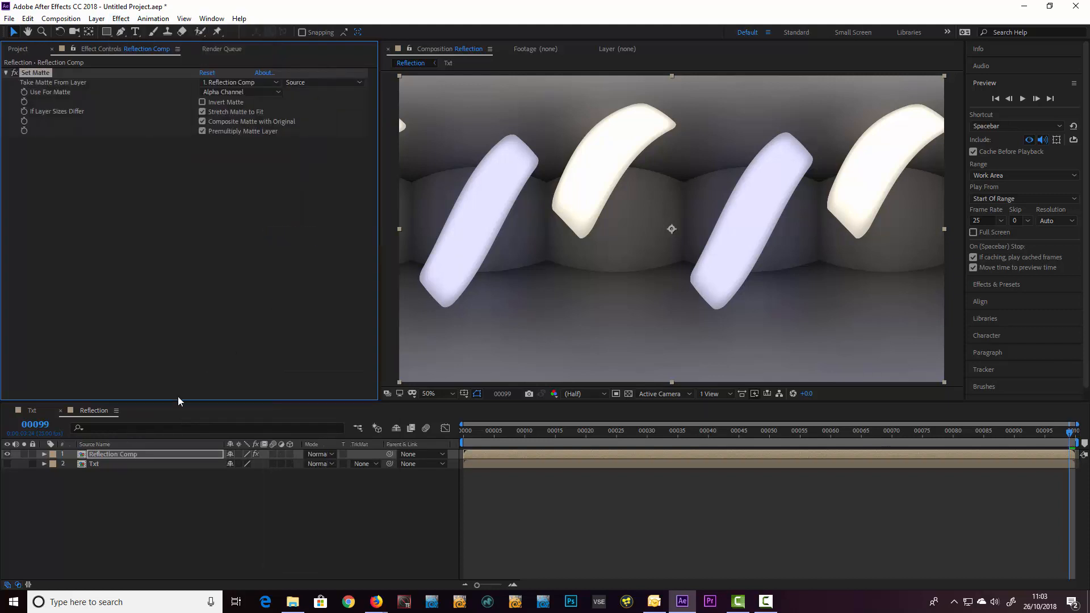
{"action": "left_click", "coordinate": [231, 83]}
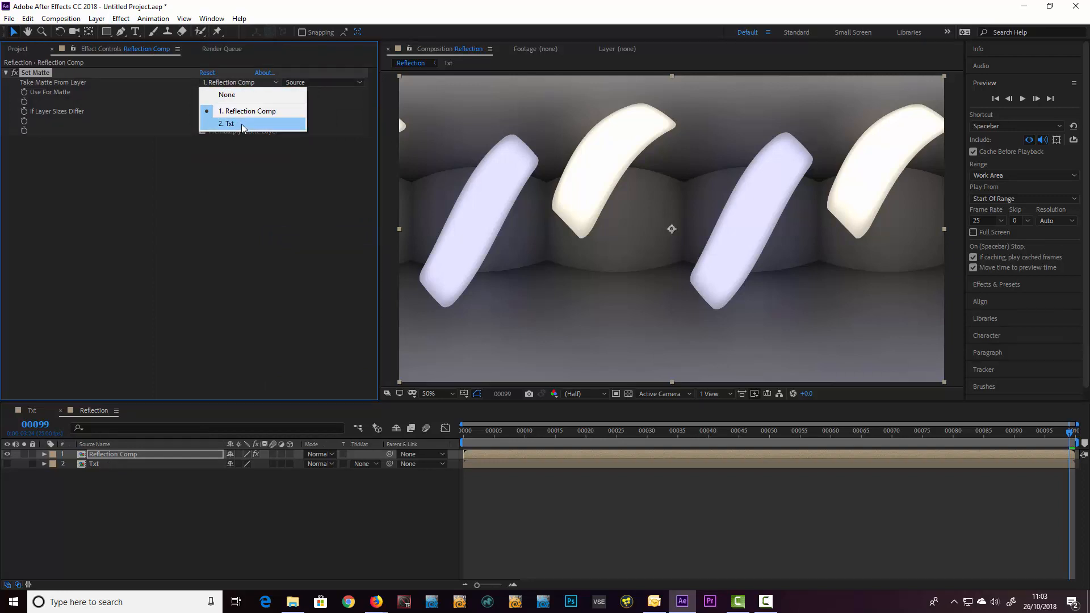
{"action": "left_click", "coordinate": [243, 124]}
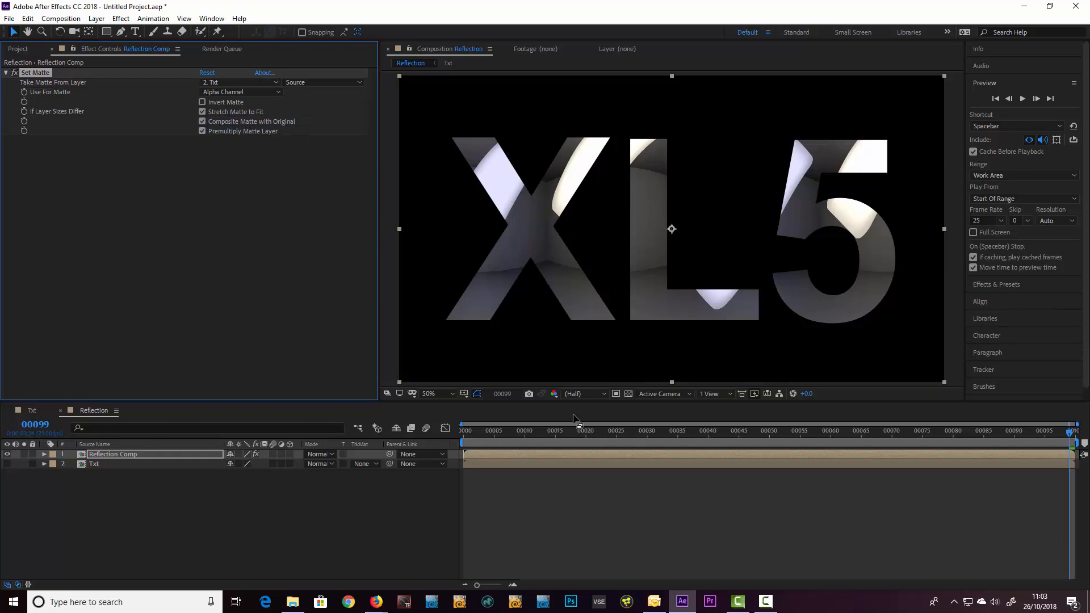
Apply a Bevel and Emboss layer style to the XL5 text layer in the Txt composition
{"action": "left_click", "coordinate": [33, 411]}
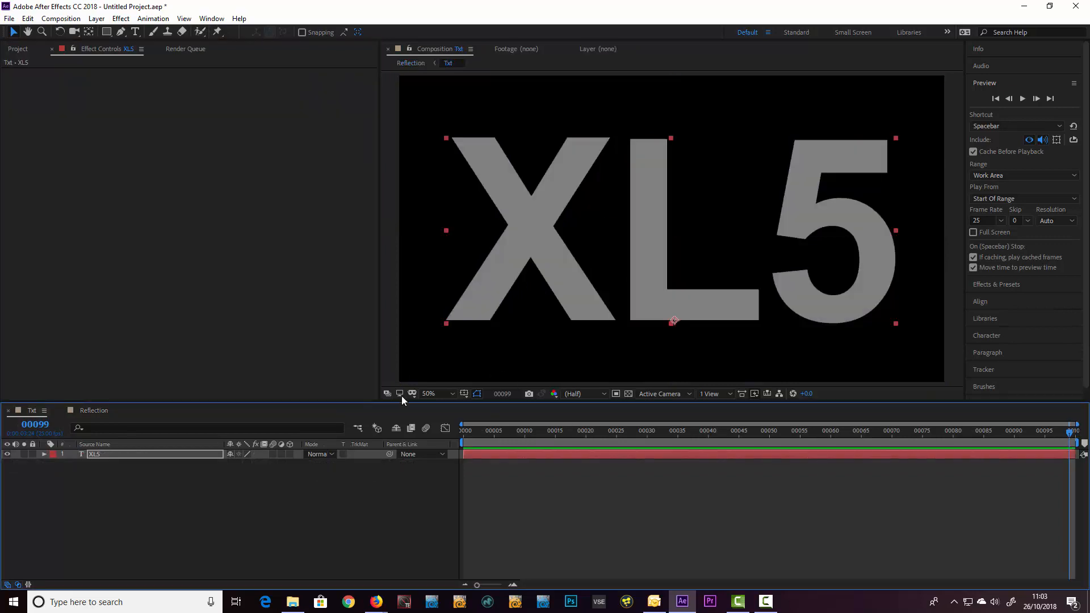
{"action": "left_click", "coordinate": [101, 411]}
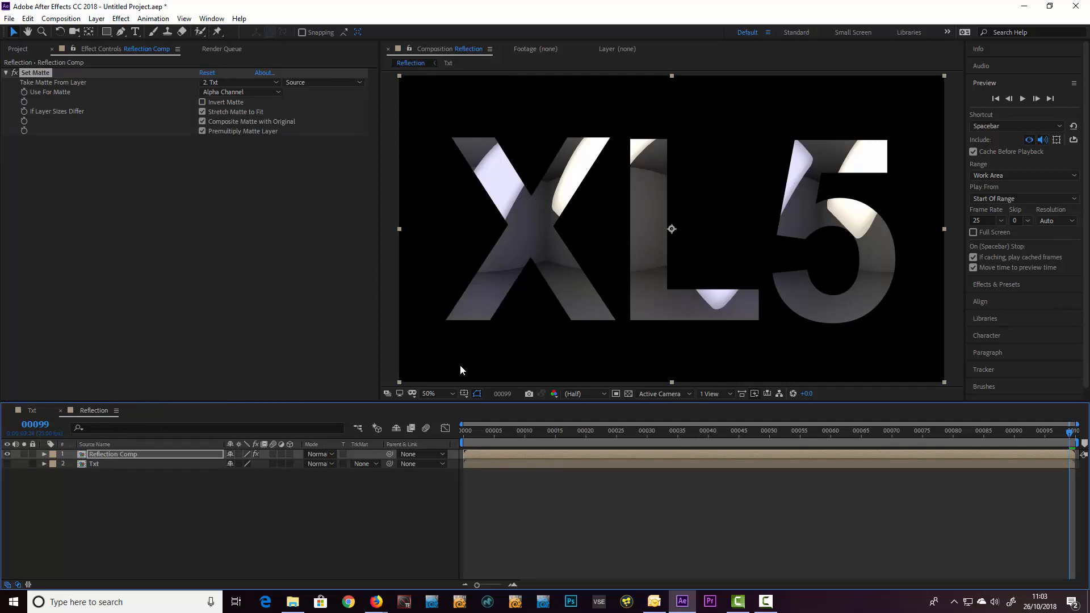
{"action": "left_click", "coordinate": [35, 410]}
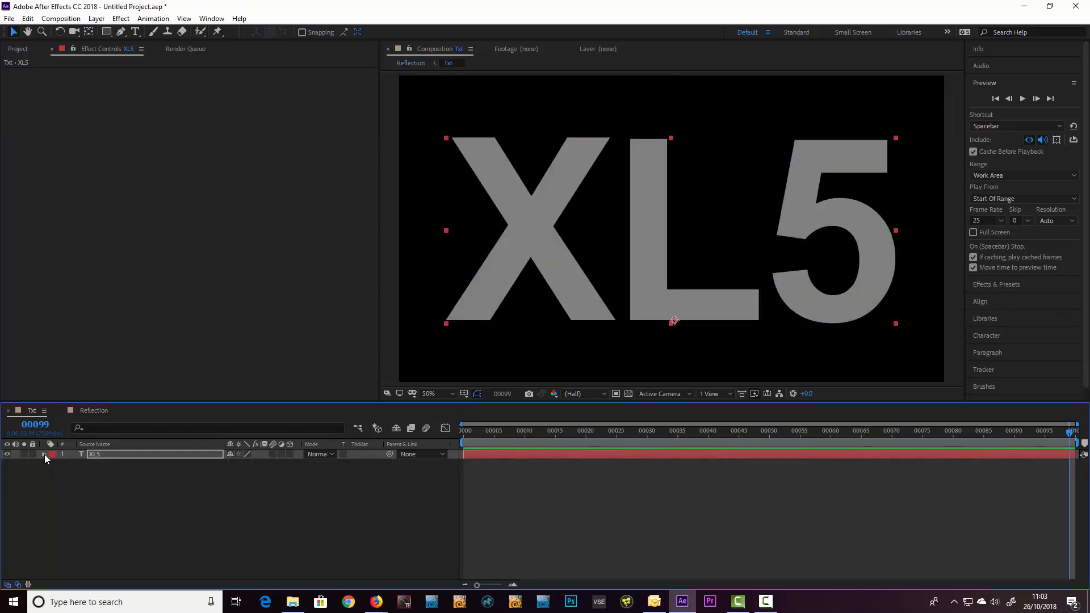
{"action": "left_click", "coordinate": [97, 18]}
{"action": "mouse_move", "coordinate": [165, 305]}
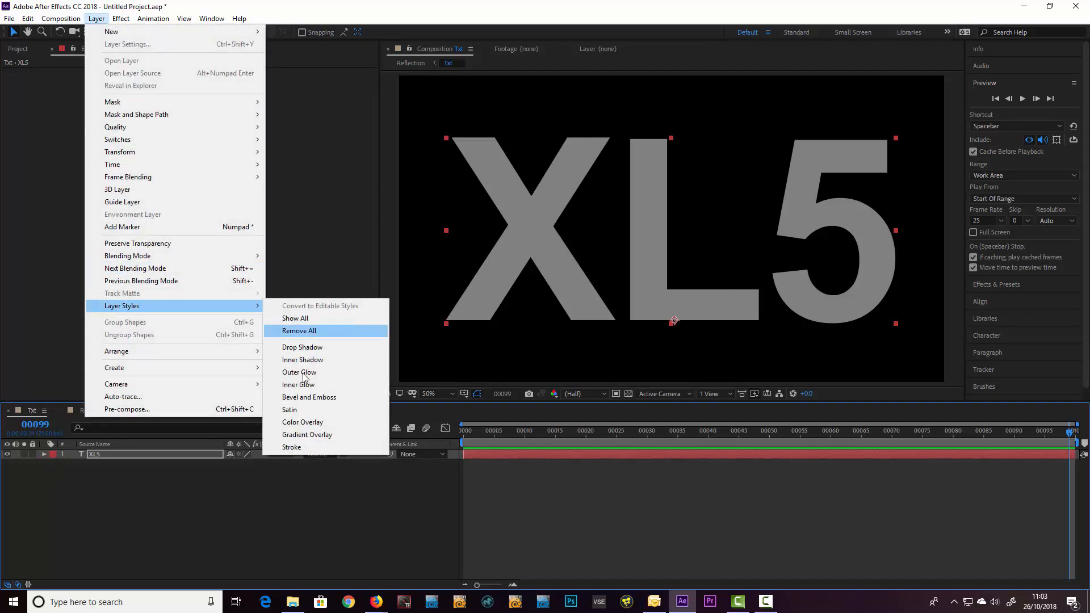
{"action": "left_click", "coordinate": [316, 395]}
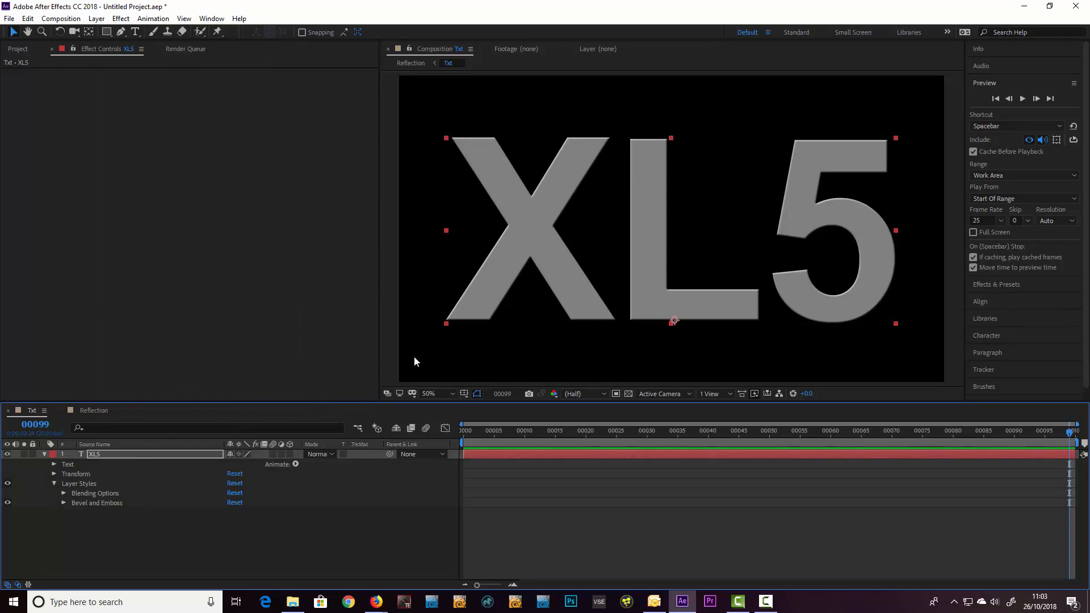
Set the Bevel and Emboss size to 14 and its angle to 45°
{"action": "left_click", "coordinate": [64, 503]}
{"action": "left_click", "coordinate": [231, 502]}
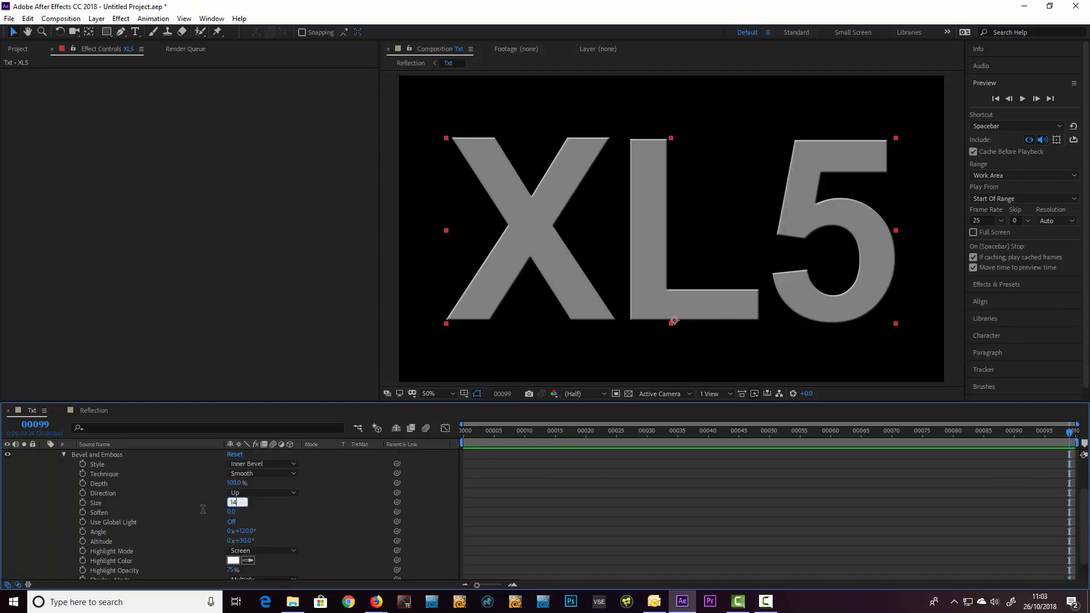
{"action": "type", "text": "14"}
{"action": "key", "text": "Return"}
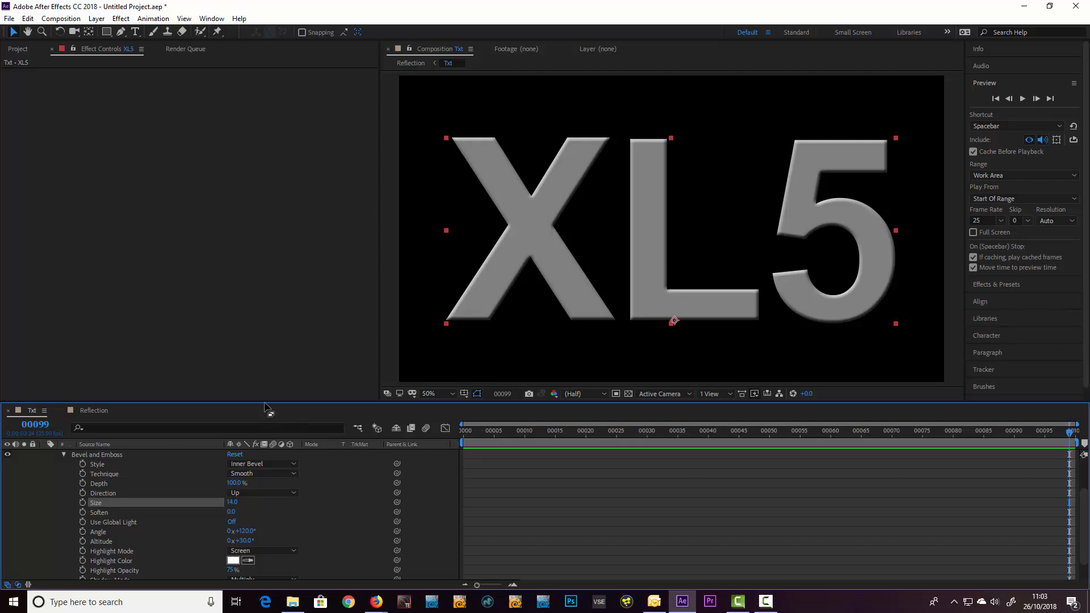
{"action": "left_click_drag", "start_coordinate": [266, 406], "coordinate": [277, 336]}
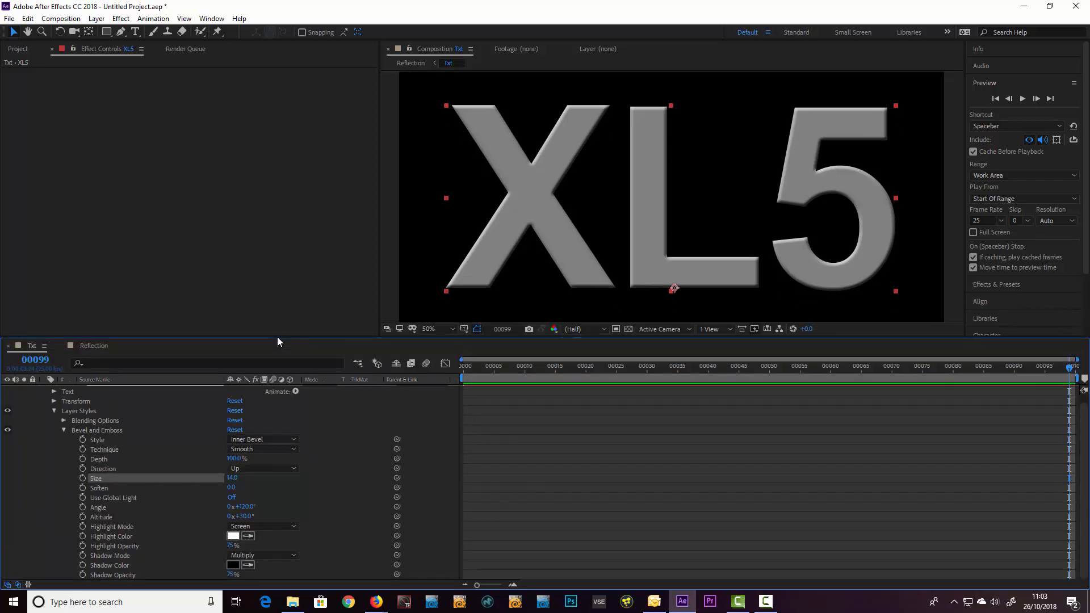
{"action": "left_click", "coordinate": [239, 506]}
{"action": "type", "text": "45"}
{"action": "key", "text": "Return"}
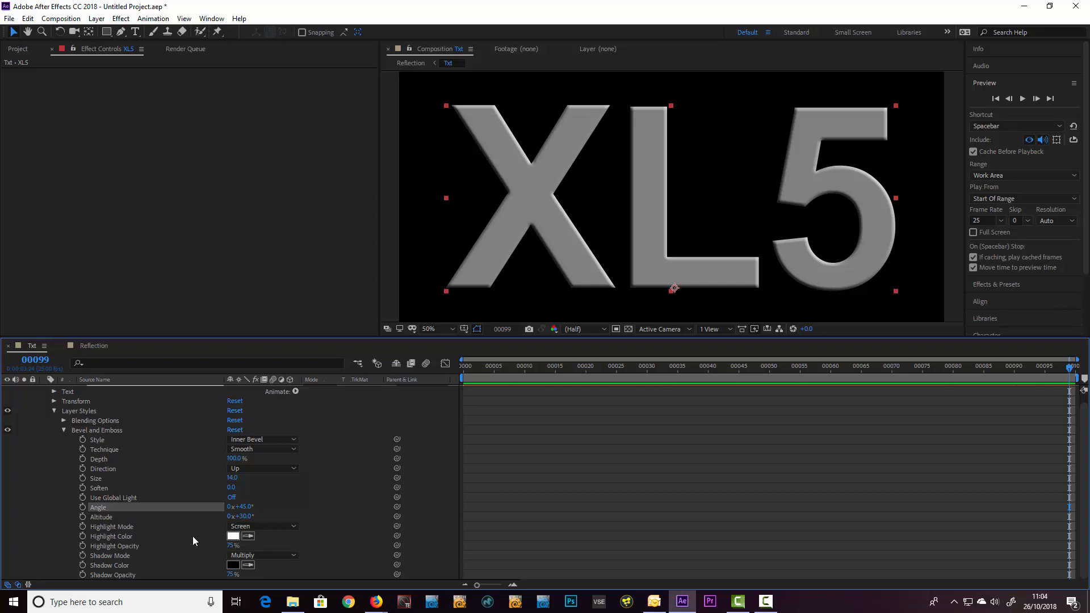
Set the bevel's highlight color to pure red, FF0000, and its highlight opacity to 100%
{"action": "left_click", "coordinate": [233, 535]}
{"action": "type", "text": "FF0000"}
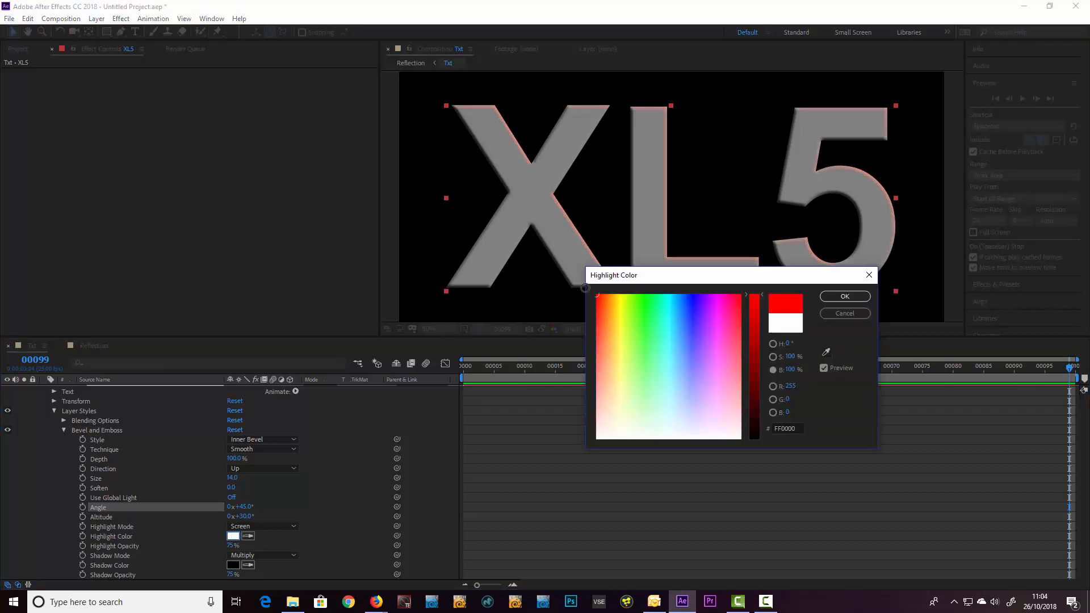
{"action": "left_click", "coordinate": [843, 297]}
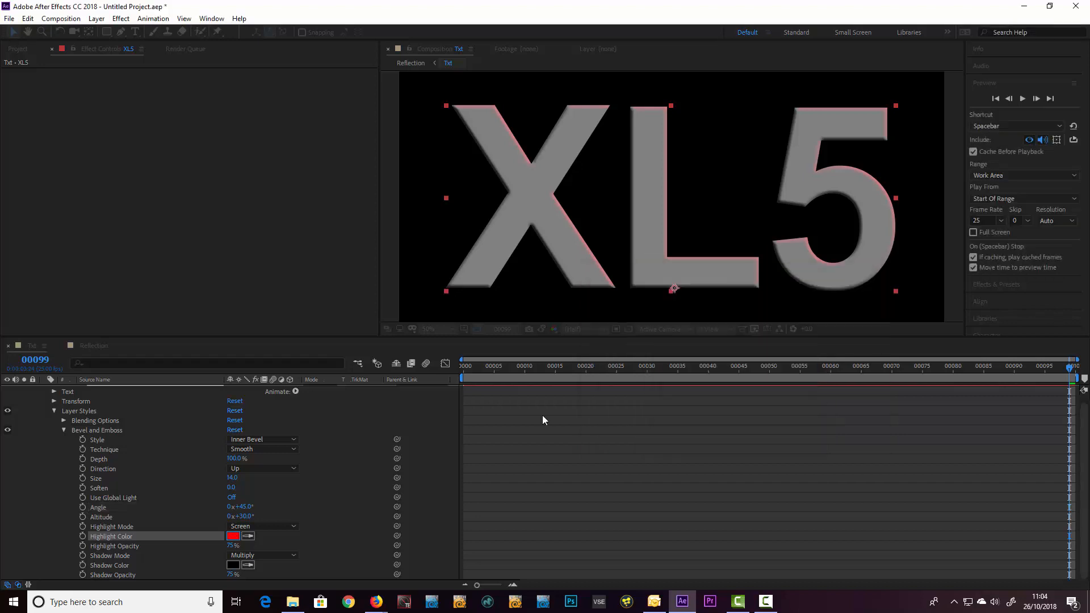
{"action": "left_click_drag", "start_coordinate": [232, 546], "coordinate": [256, 545]}
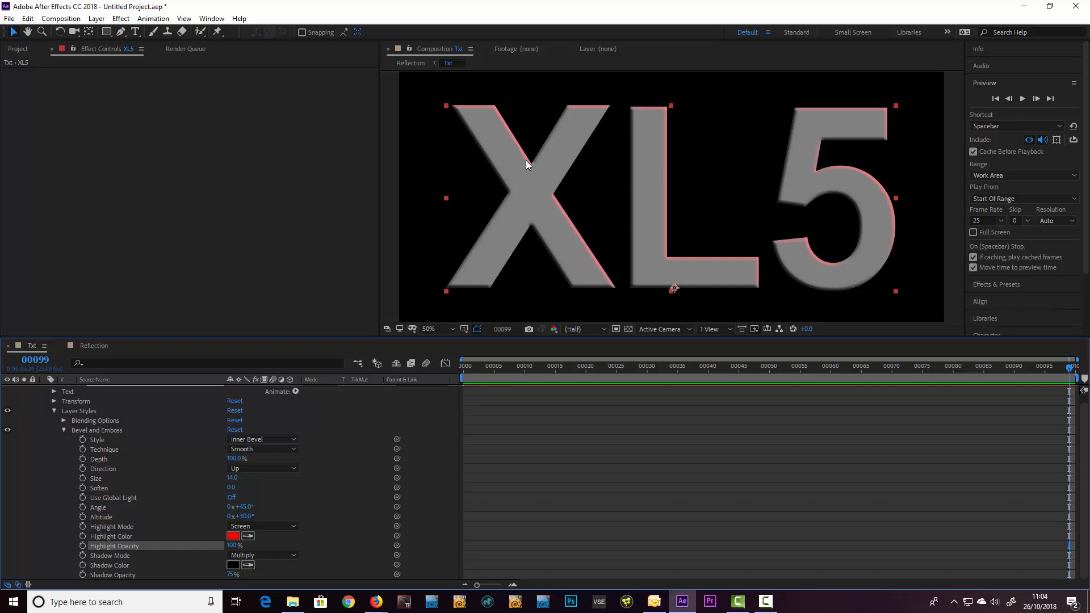
Set the bevel's shadow to Screen mode with pure blue, 0000FF, at 100% opacity
{"action": "left_click", "coordinate": [246, 555]}
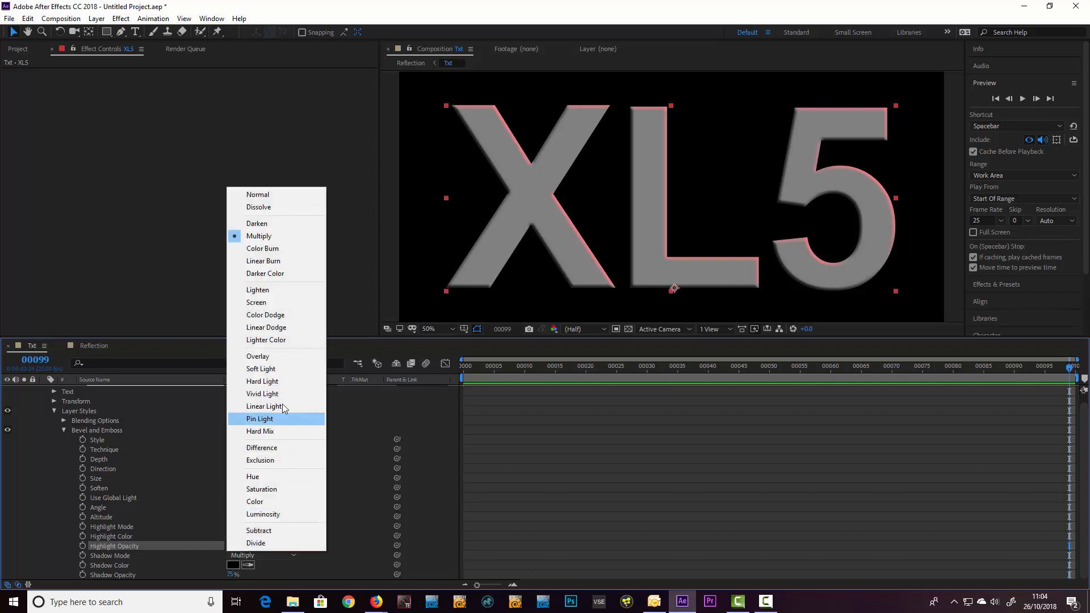
{"action": "left_click", "coordinate": [295, 305]}
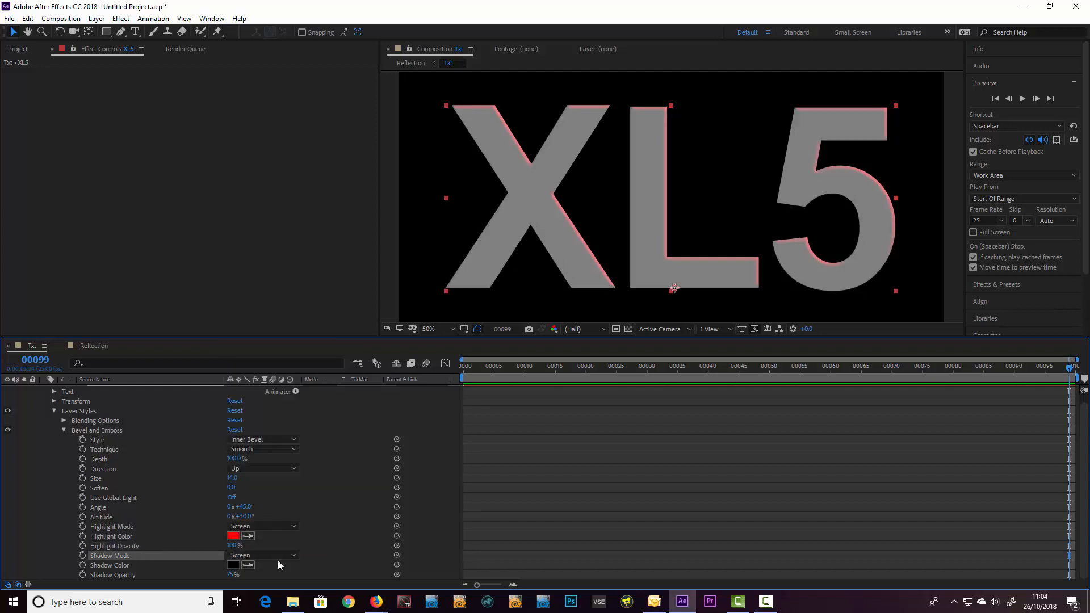
{"action": "left_click", "coordinate": [232, 565]}
{"action": "left_click_drag", "start_coordinate": [749, 365], "coordinate": [755, 283]}
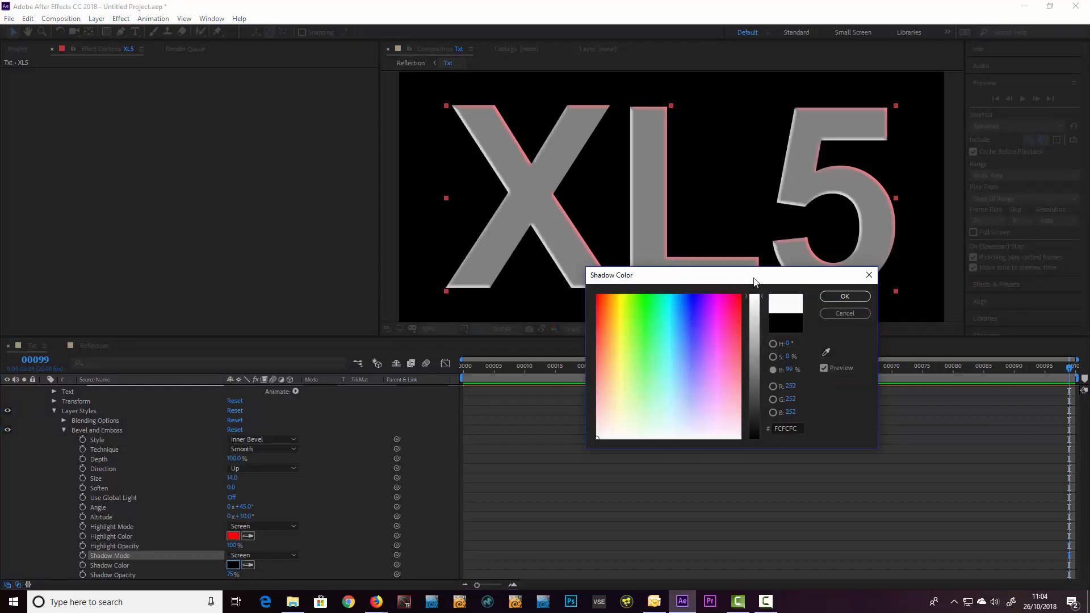
{"action": "left_click", "coordinate": [694, 298]}
{"action": "left_click", "coordinate": [783, 386]}
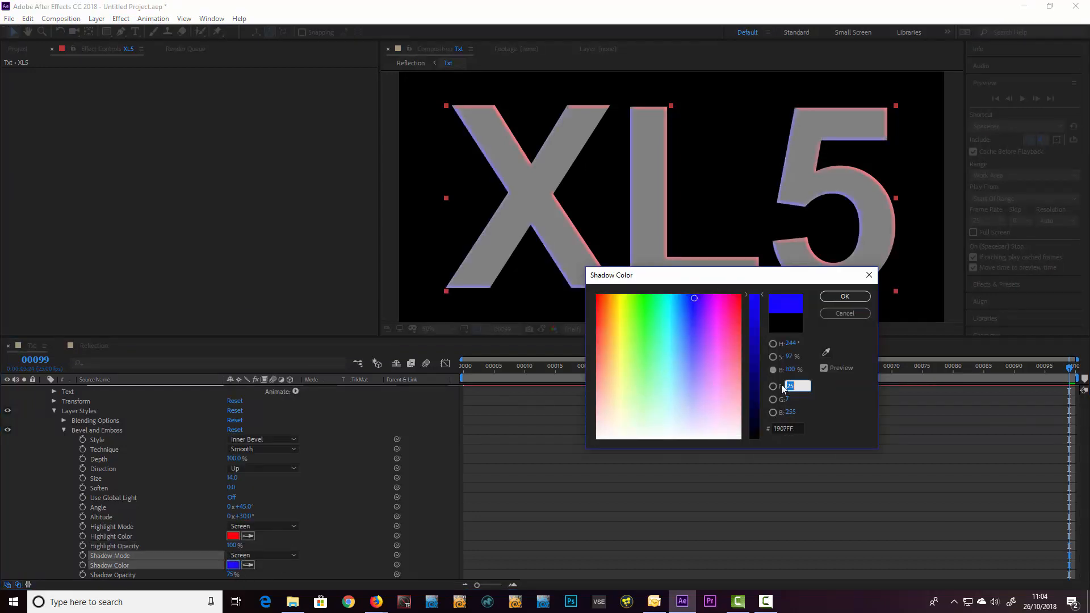
{"action": "type", "text": "0"}
{"action": "key", "text": "Tab"}
{"action": "type", "text": "0"}
{"action": "key", "text": "Tab"}
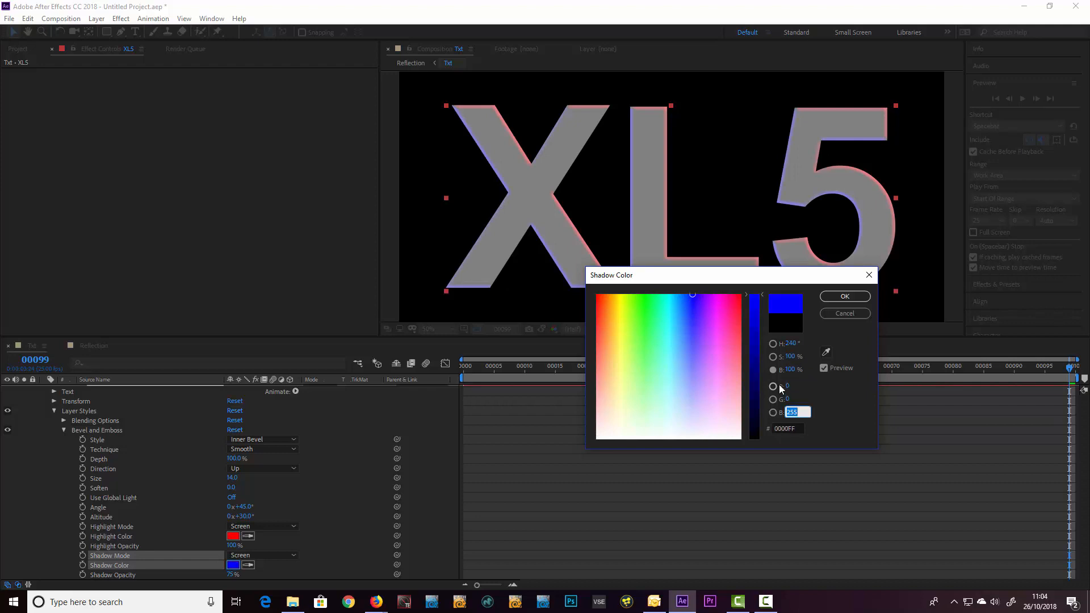
{"action": "left_click", "coordinate": [844, 296]}
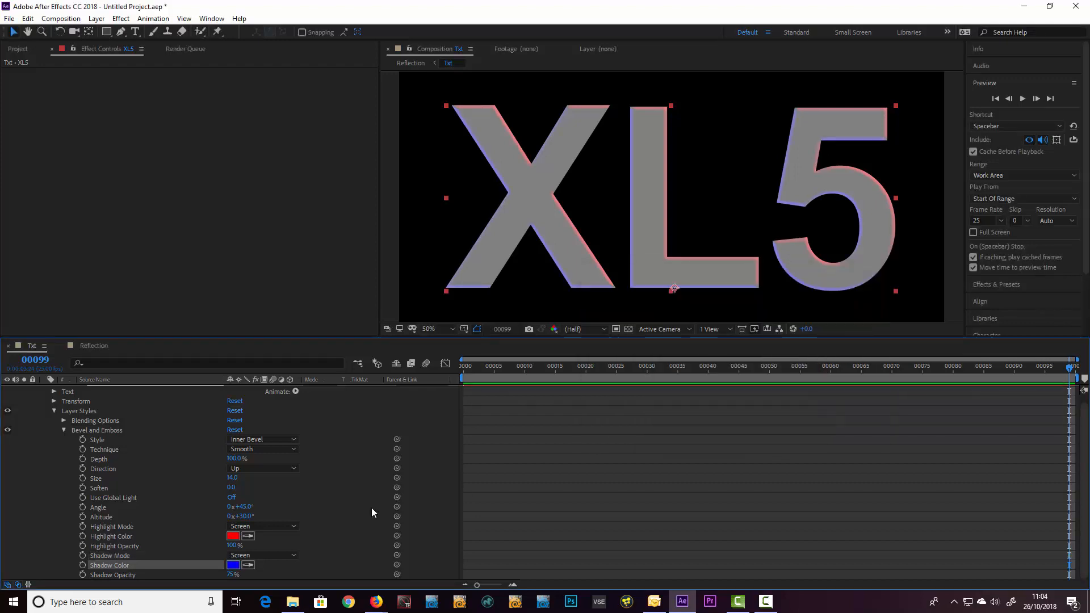
{"action": "left_click_drag", "start_coordinate": [241, 571], "coordinate": [250, 573]}
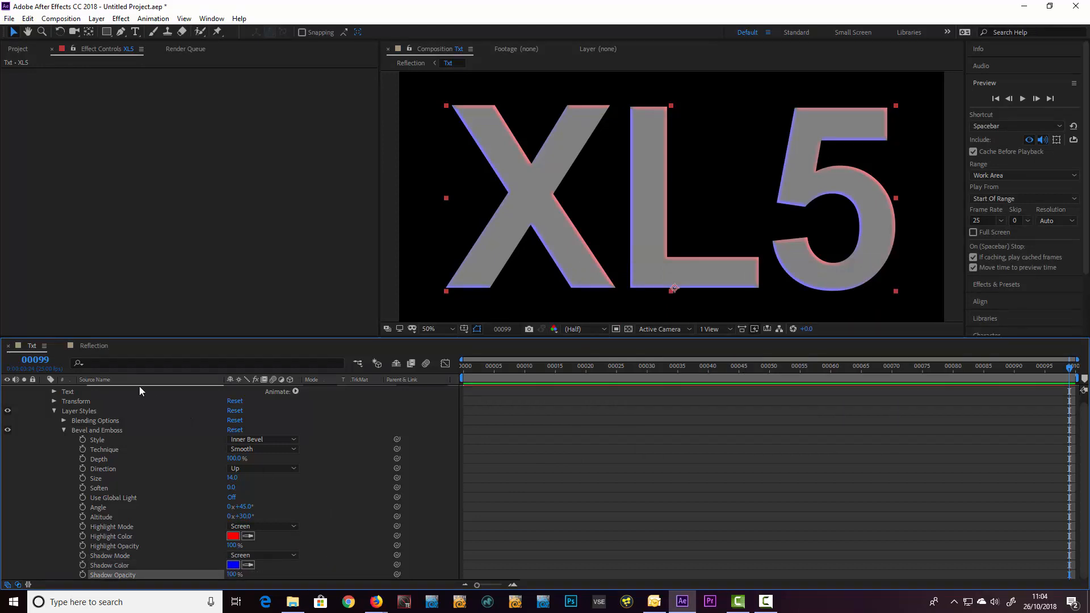
Apply the Displacement Map effect to the Reflection Comp layer in the Reflection composition
{"action": "left_click", "coordinate": [94, 346]}
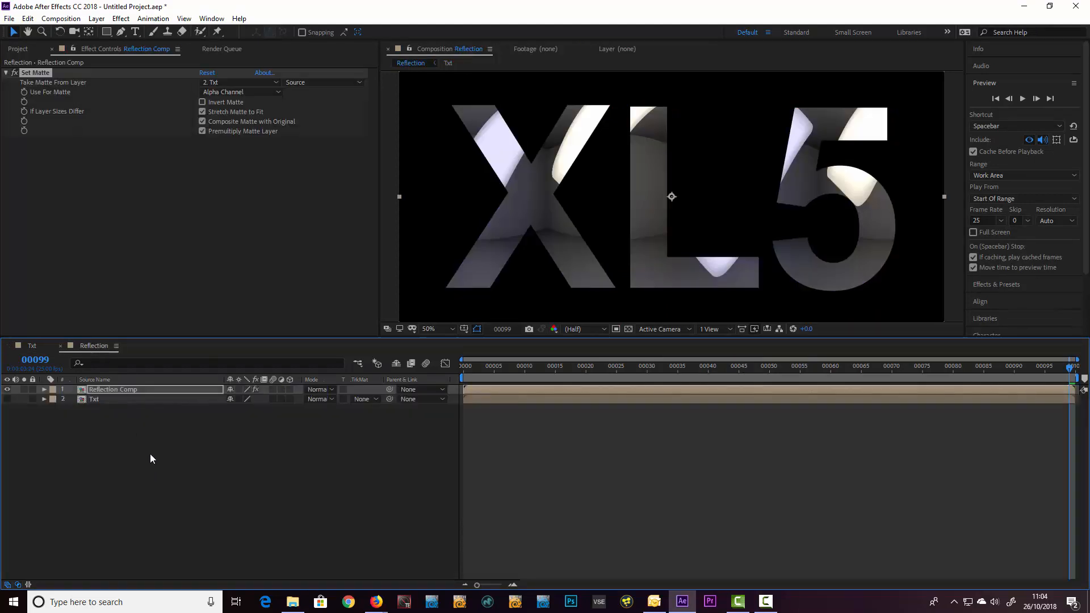
{"action": "left_click", "coordinate": [113, 389]}
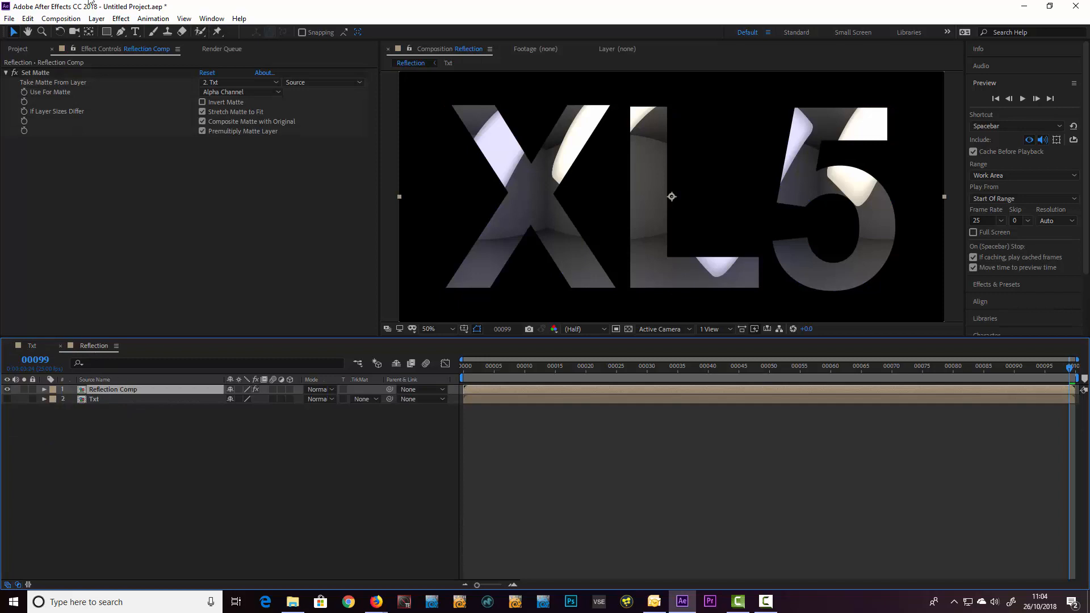
{"action": "left_click", "coordinate": [121, 18]}
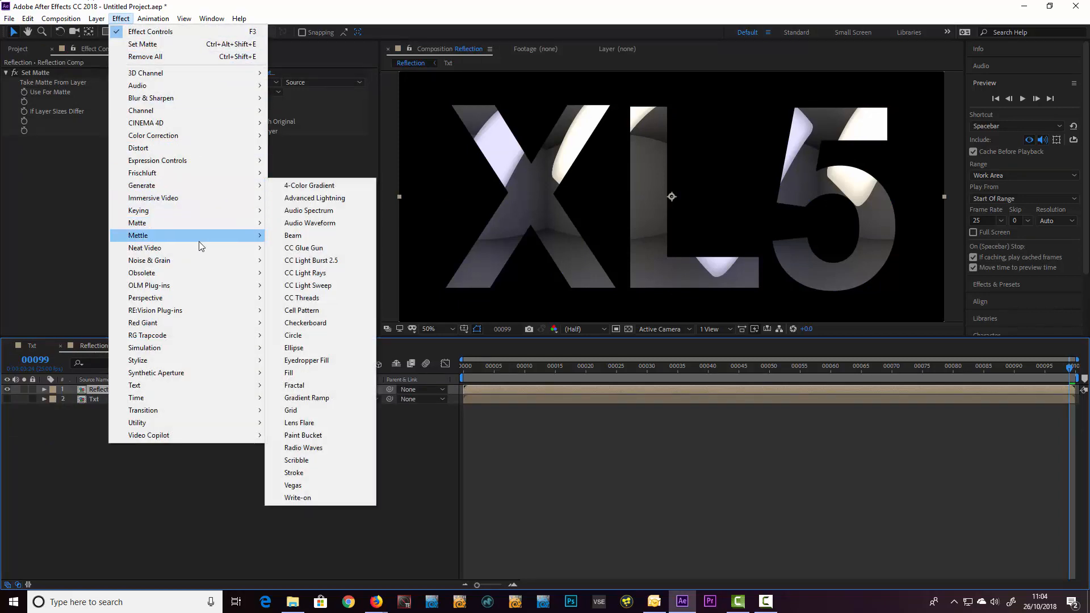
{"action": "mouse_move", "coordinate": [187, 149]}
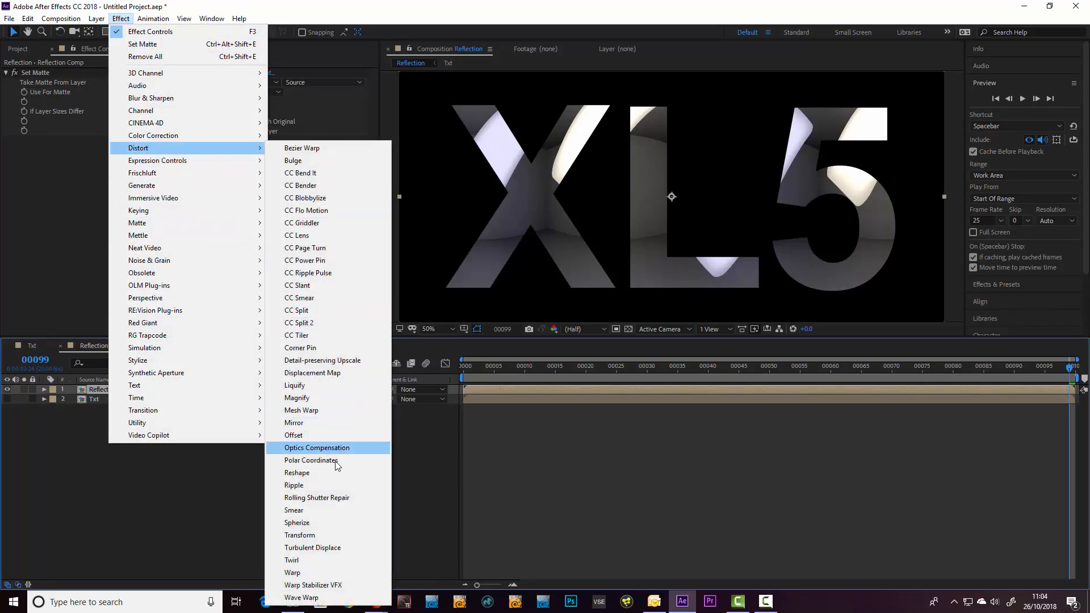
{"action": "left_click", "coordinate": [329, 373]}
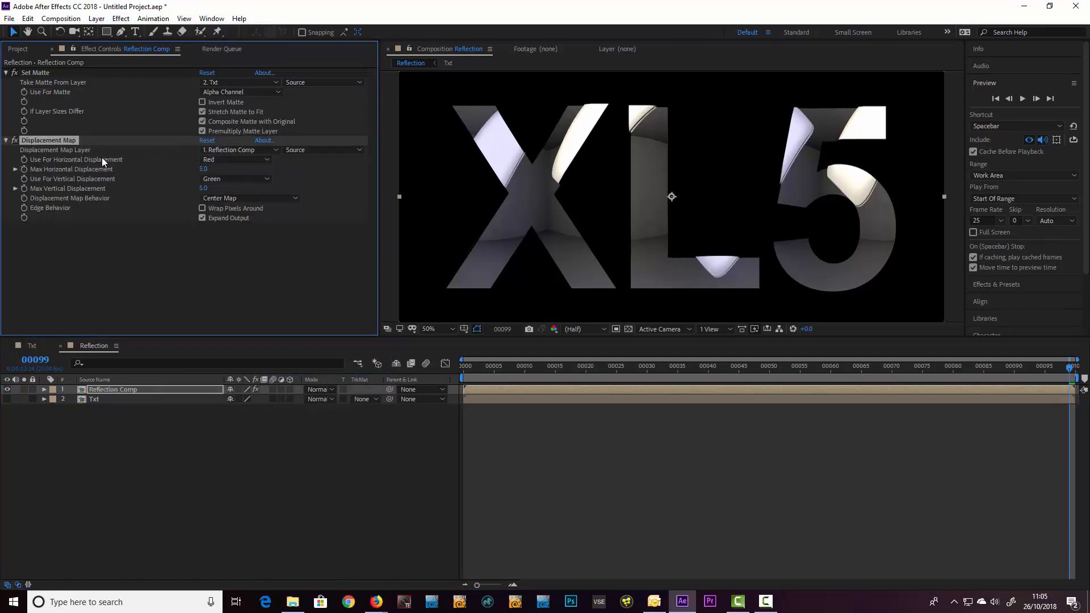
Set the Displacement Map's map layer to Txt and its vertical displacement channel to Red
{"action": "left_click", "coordinate": [230, 148]}
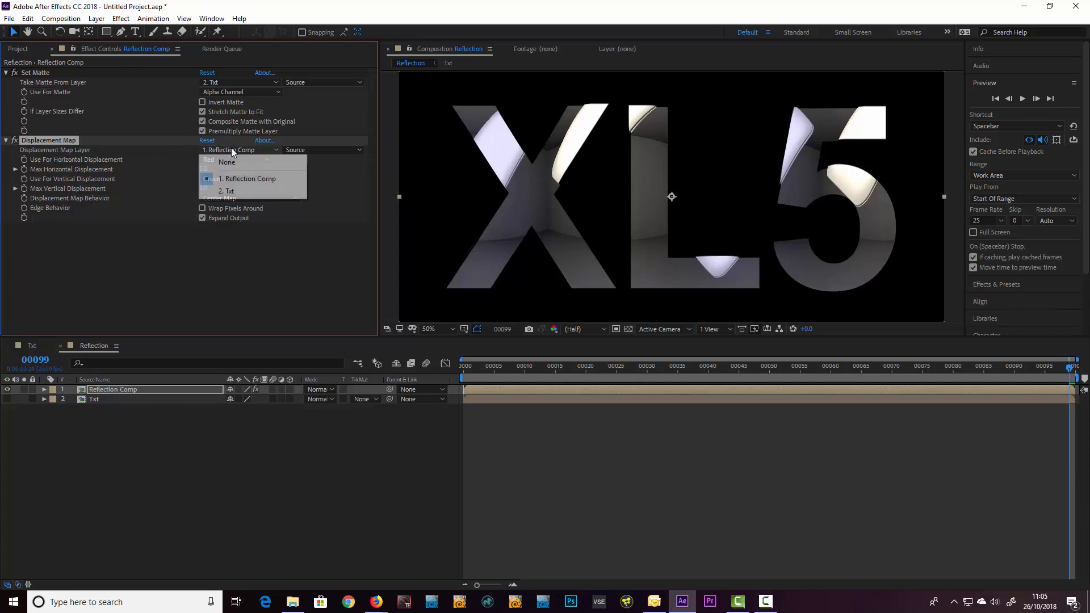
{"action": "left_click", "coordinate": [248, 192]}
{"action": "left_click", "coordinate": [237, 179]}
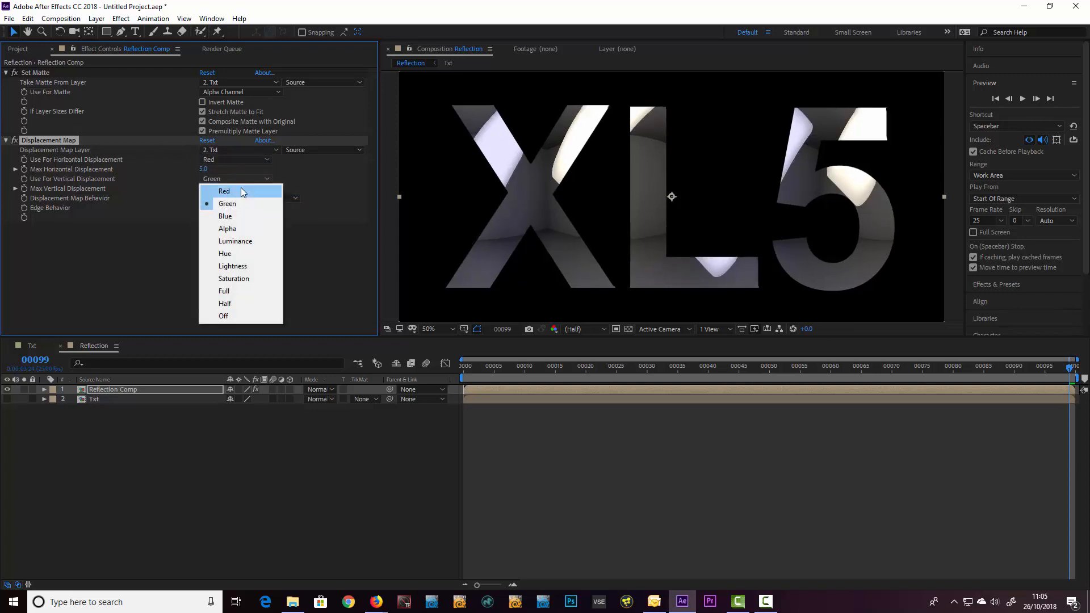
{"action": "left_click", "coordinate": [239, 193]}
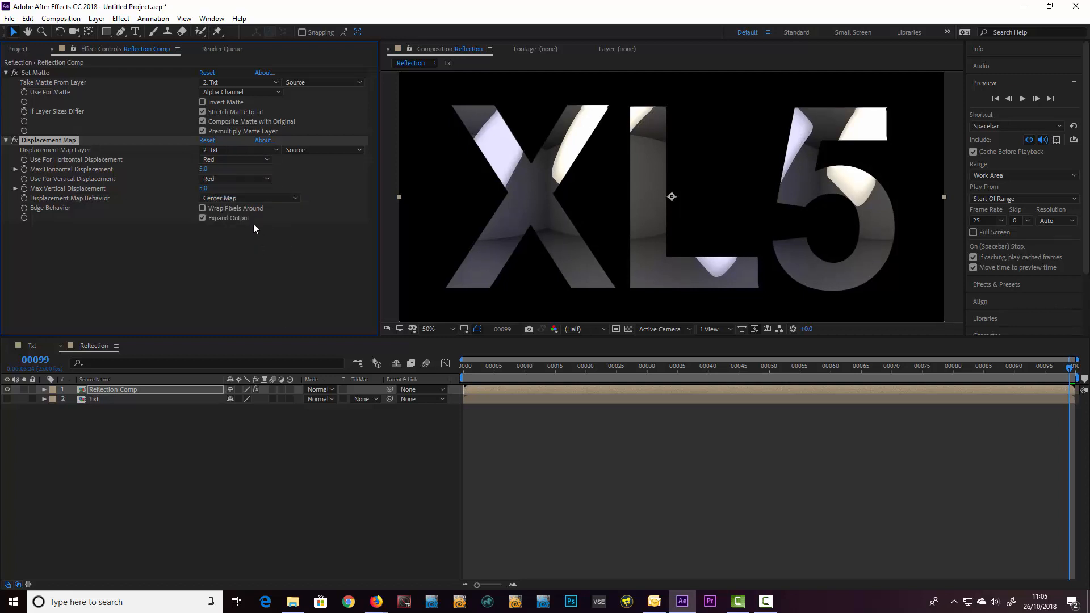
Set the Displacement Map's maximum horizontal displacement to 60 and its maximum vertical displacement to 43
{"action": "left_click_drag", "start_coordinate": [203, 169], "coordinate": [238, 190]}
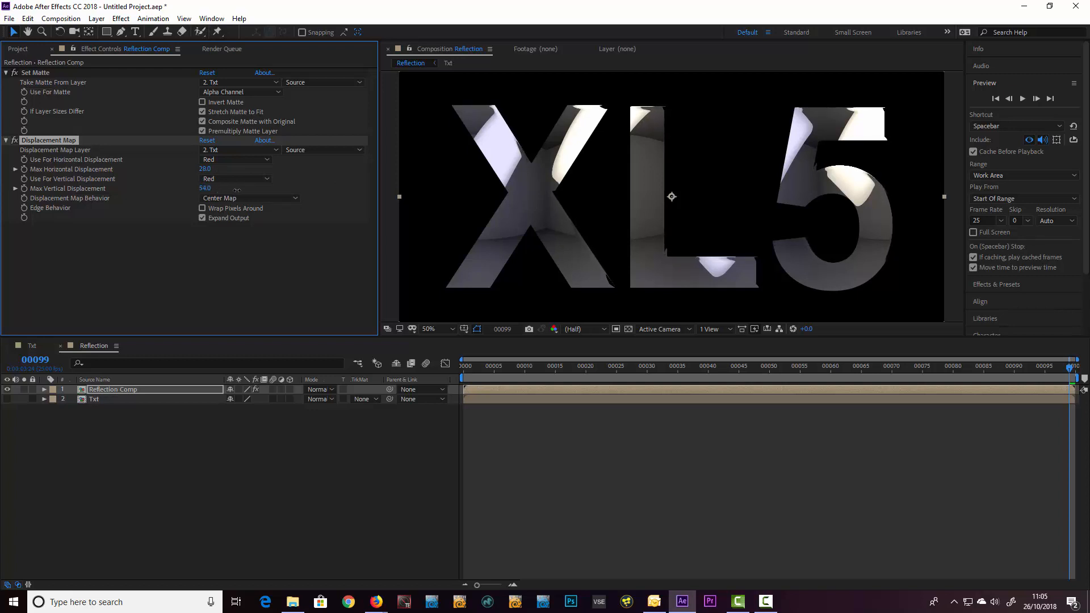
{"action": "mouse_move", "coordinate": [205, 170]}
{"action": "left_mouse_down"}
{"action": "mouse_move", "coordinate": [219, 174]}
{"action": "mouse_move", "coordinate": [205, 188]}
{"action": "mouse_move", "coordinate": [213, 170]}
{"action": "left_mouse_up"}
{"action": "left_click", "coordinate": [93, 190]}
Duplicate the Displacement Map effect and set the copy's horizontal channel to Blue with both maximum displacements at -23
{"action": "left_click", "coordinate": [59, 139]}
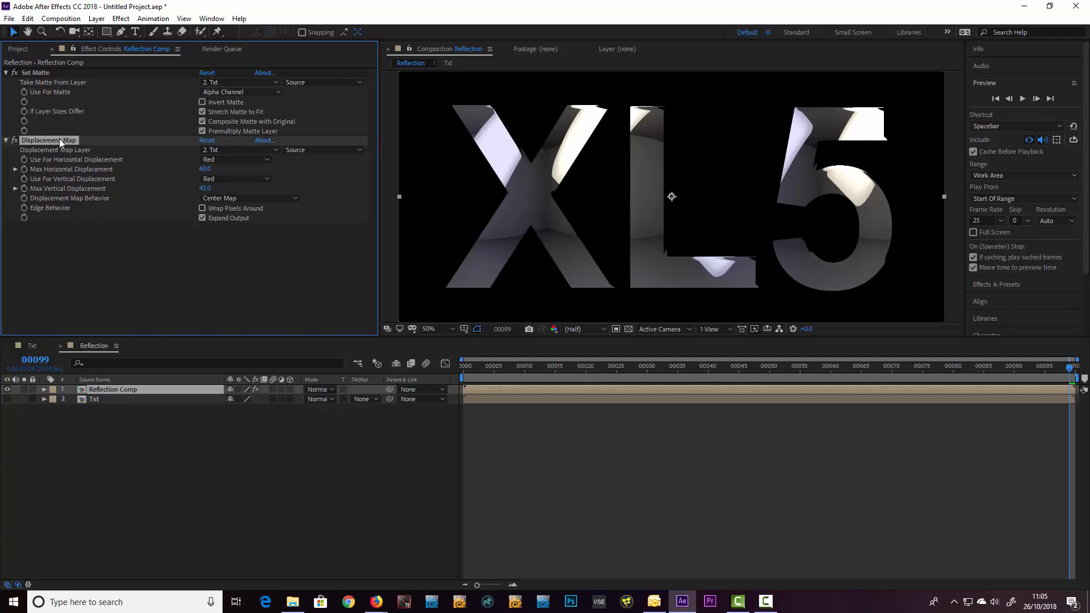
{"action": "key", "text": "ctrl+d"}
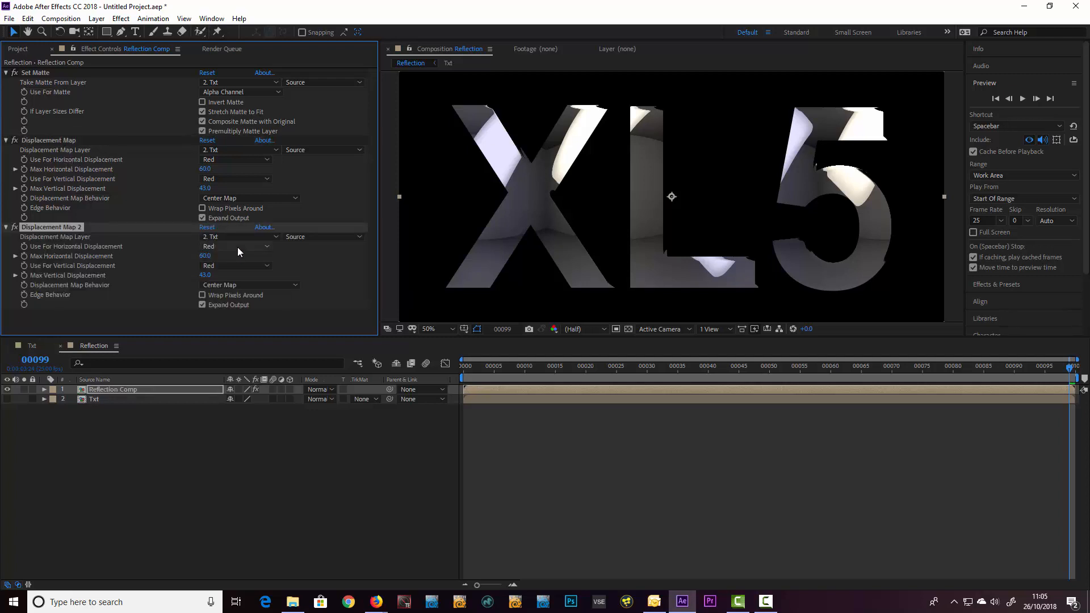
{"action": "left_click", "coordinate": [227, 247]}
{"action": "left_click", "coordinate": [221, 283]}
{"action": "left_click_drag", "start_coordinate": [205, 256], "coordinate": [171, 277]}
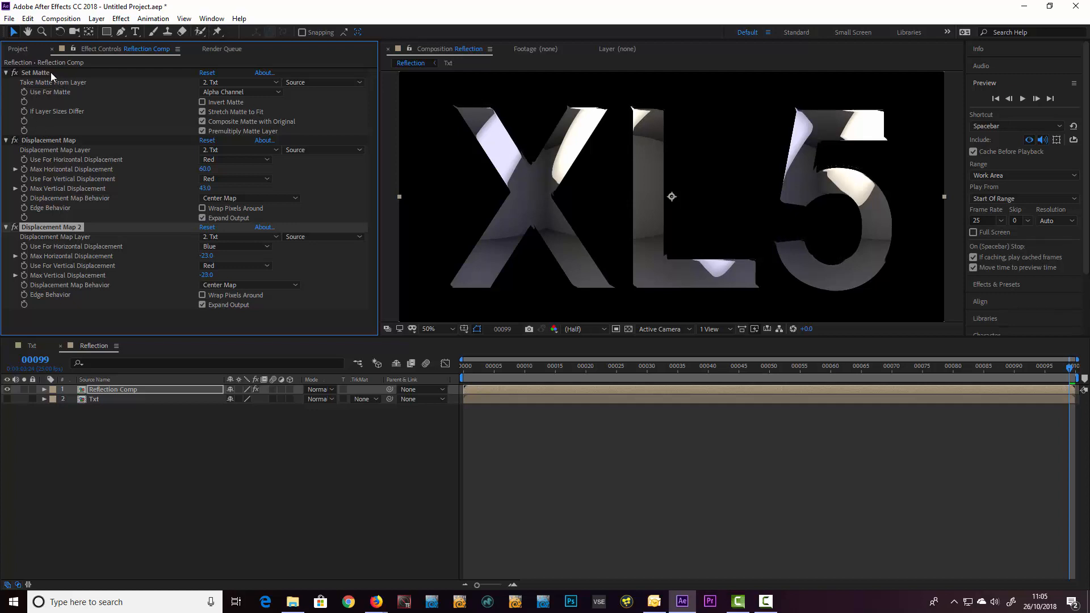
Move Set Matte below both displacement maps, and set the second map's vertical channel to Blue with maximums of -30 horizontal and -99 vertical
{"action": "left_click_drag", "start_coordinate": [50, 72], "coordinate": [60, 301]}
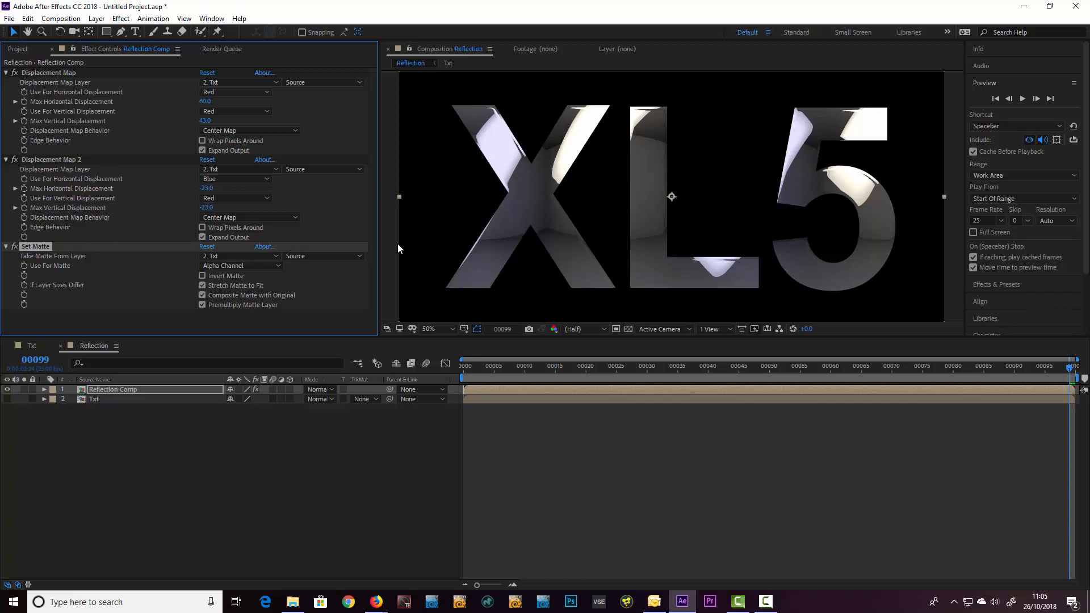
{"action": "left_click_drag", "start_coordinate": [206, 208], "coordinate": [200, 208]}
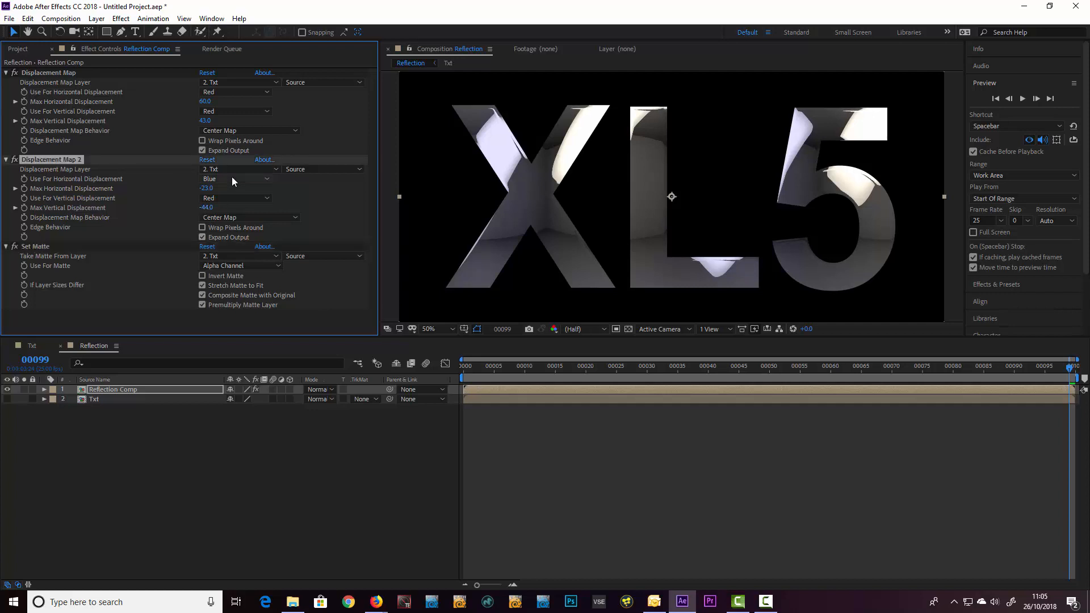
{"action": "left_click", "coordinate": [220, 198]}
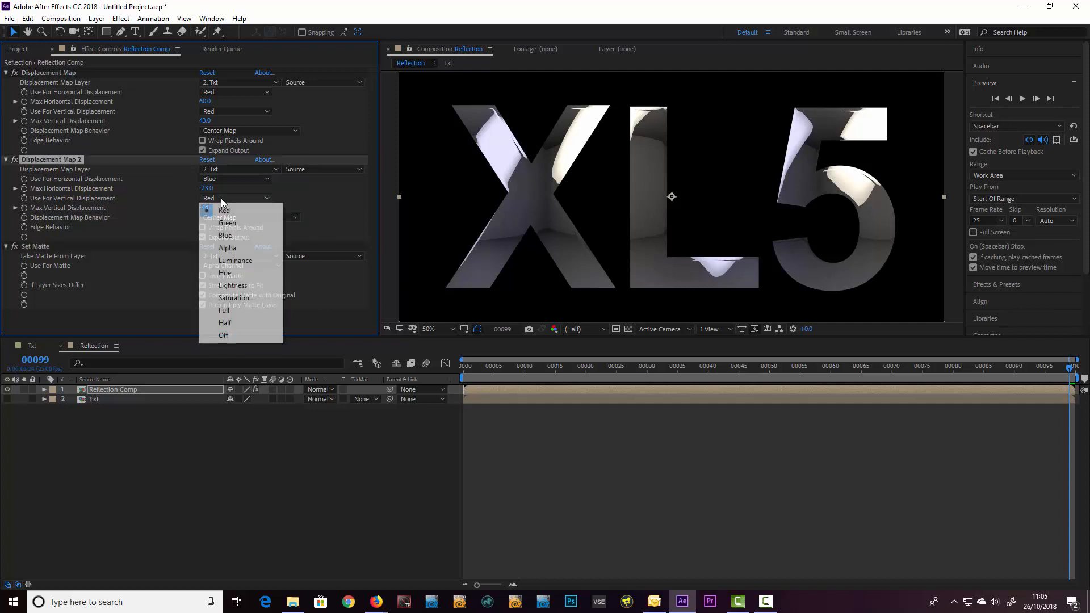
{"action": "left_click", "coordinate": [235, 235]}
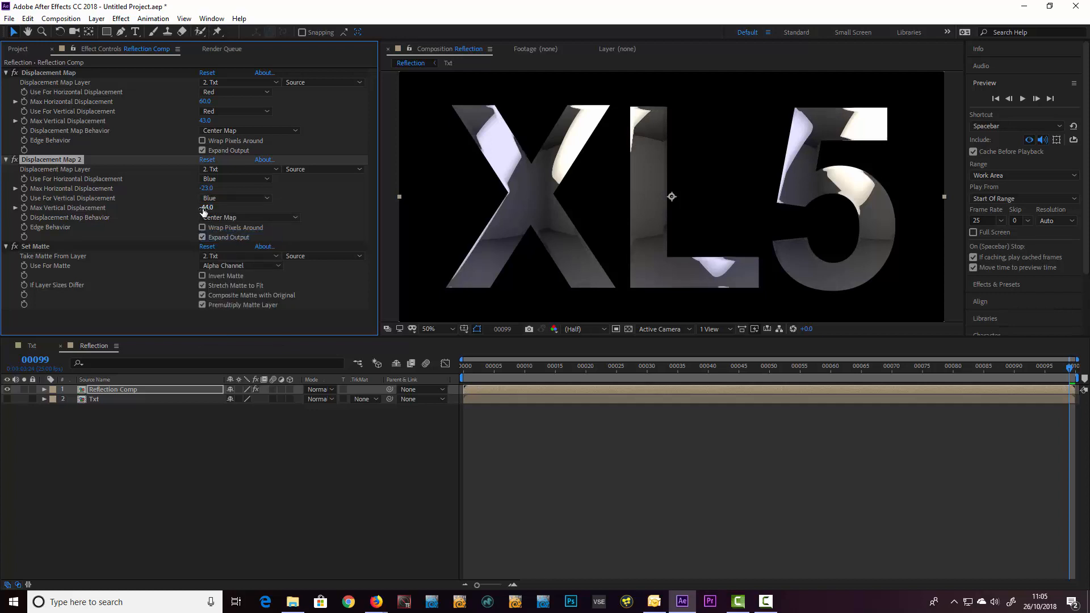
{"action": "mouse_move", "coordinate": [205, 208]}
{"action": "left_mouse_down"}
{"action": "mouse_move", "coordinate": [186, 215]}
{"action": "mouse_move", "coordinate": [196, 192]}
{"action": "left_mouse_up"}
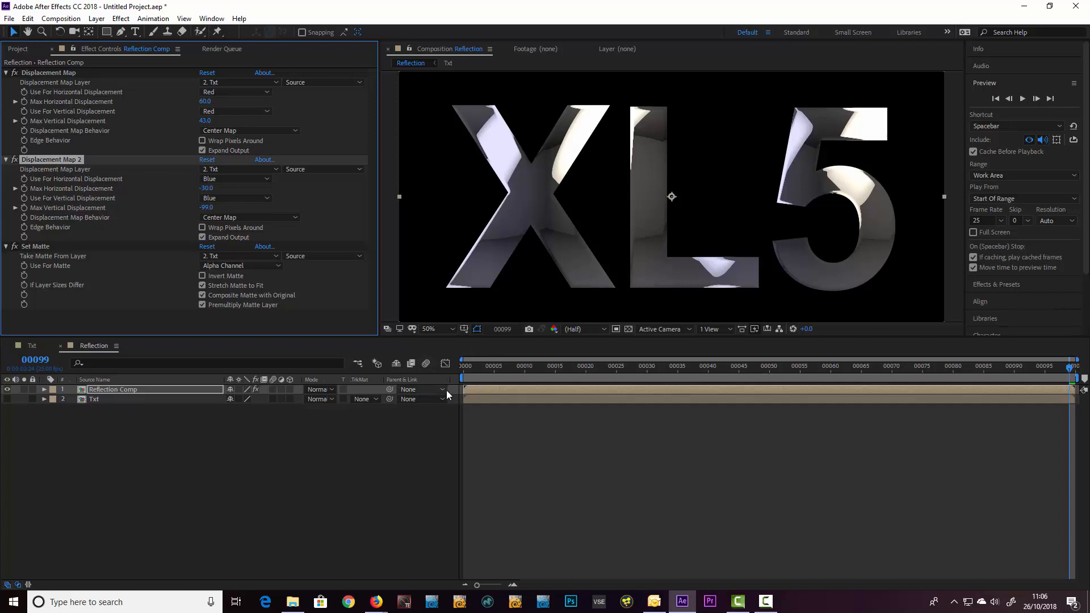
Preview the reflection animation on the XL5 text and return to frame 0
{"action": "left_click", "coordinate": [1021, 99]}
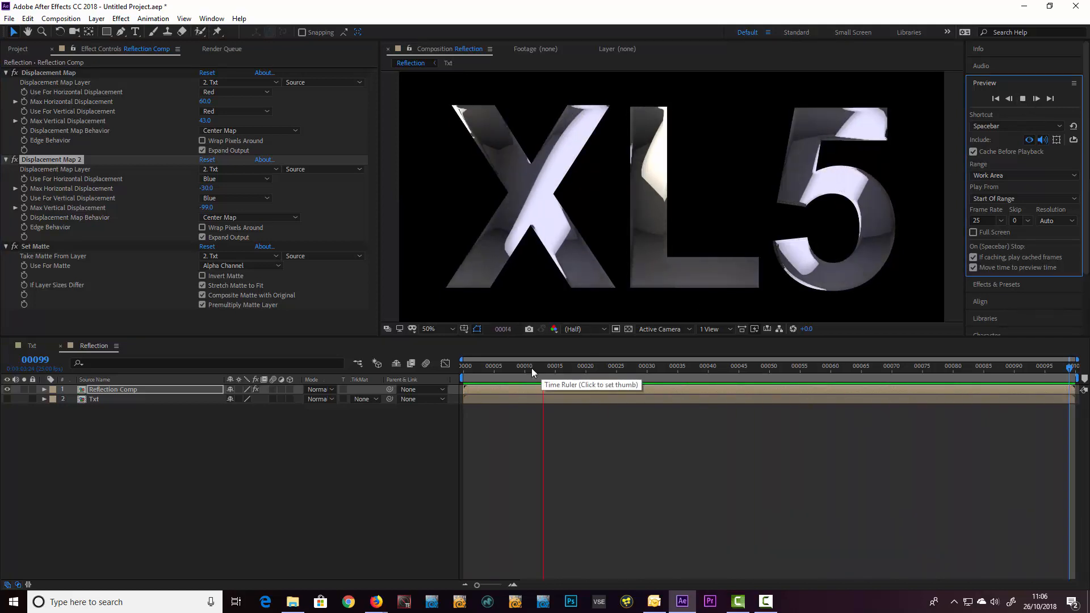
{"action": "left_click_drag", "start_coordinate": [531, 368], "coordinate": [446, 370]}
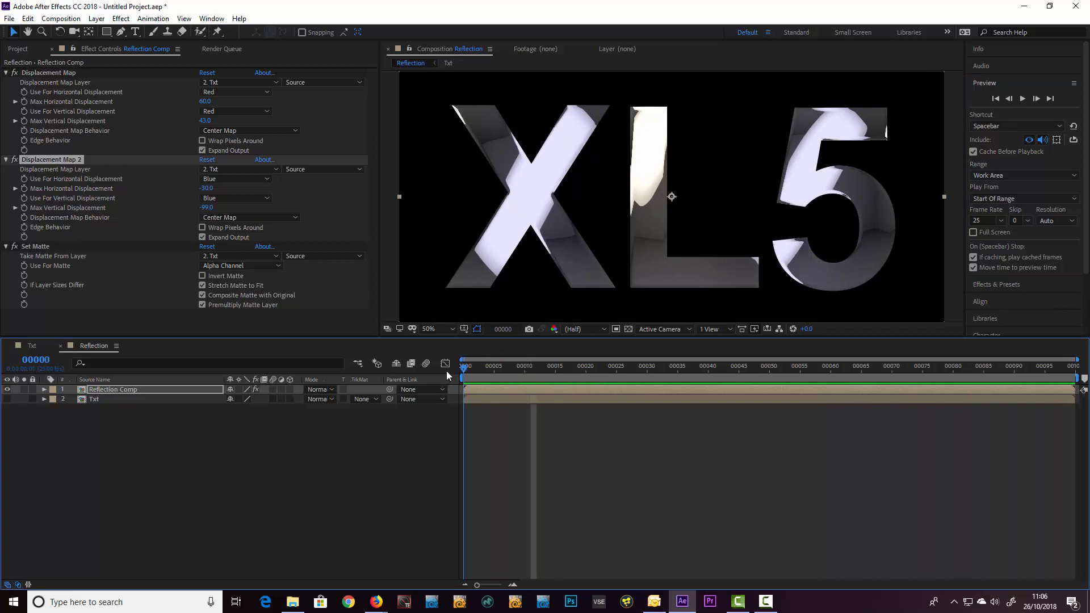
Import Grid.jpg into the project and create a new composition from it
{"action": "left_click", "coordinate": [17, 49]}
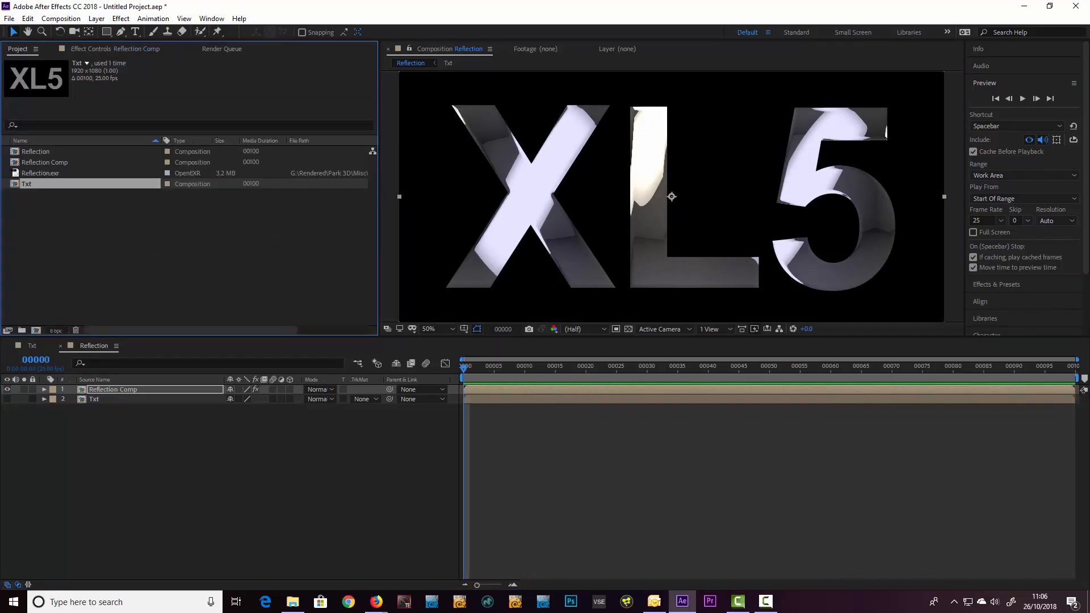
{"action": "left_click_drag", "start_coordinate": [1089, 318], "coordinate": [157, 231]}
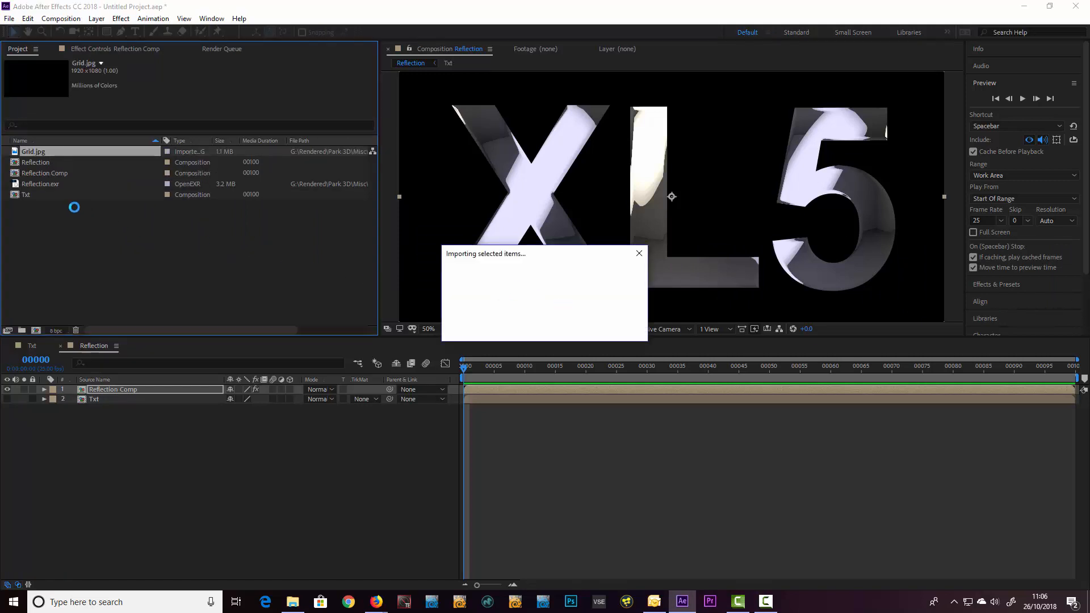
{"action": "left_click_drag", "start_coordinate": [46, 152], "coordinate": [37, 331]}
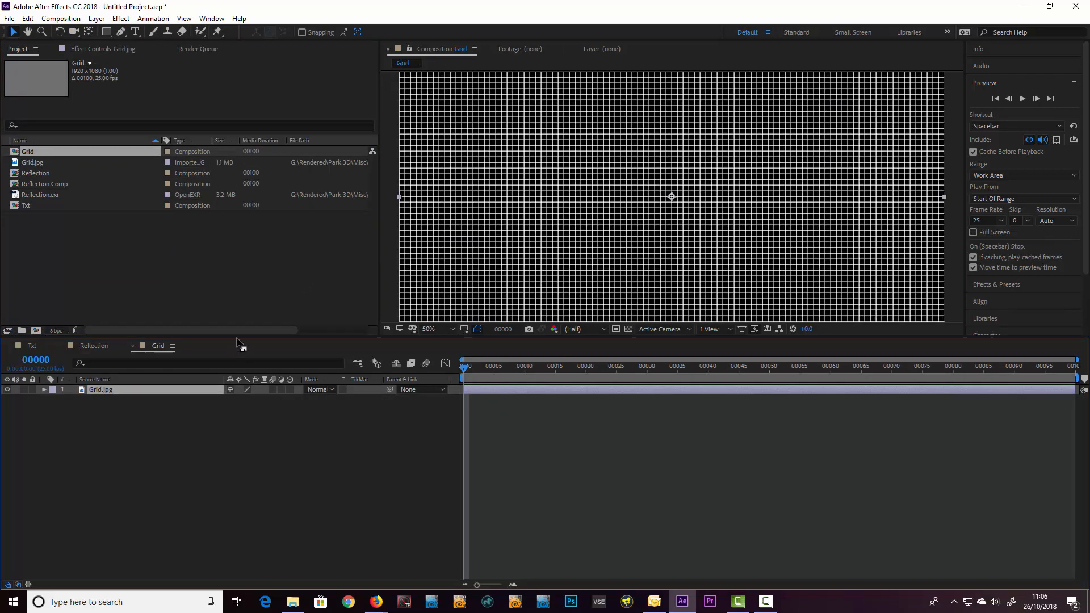
{"action": "left_click_drag", "start_coordinate": [236, 338], "coordinate": [233, 400]}
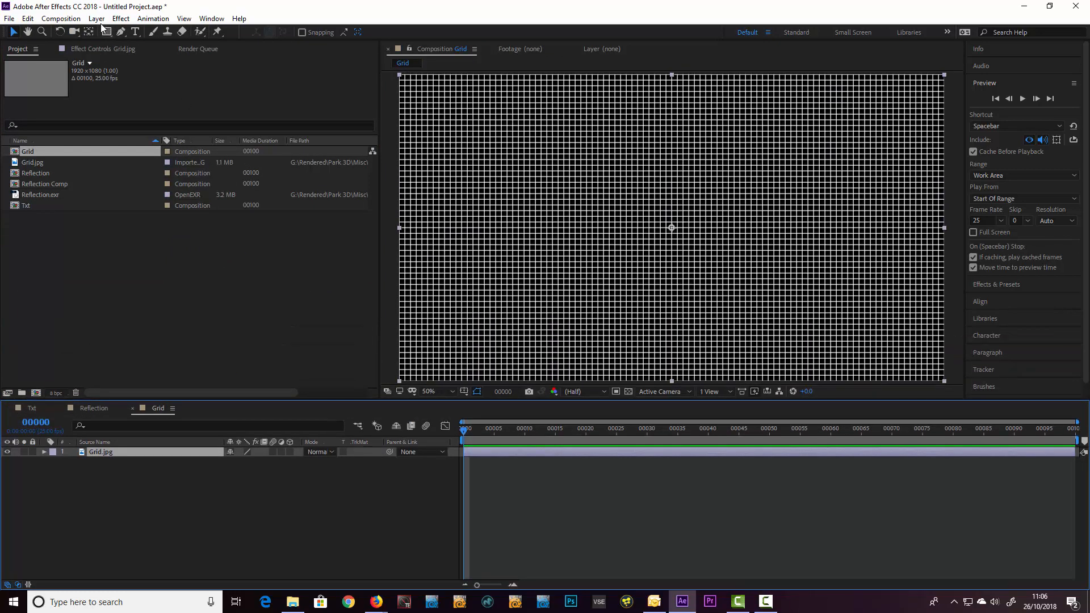
Create a 1920 x 1080, 25 fps composition named Paint
{"action": "left_click", "coordinate": [61, 18]}
{"action": "left_click", "coordinate": [66, 34]}
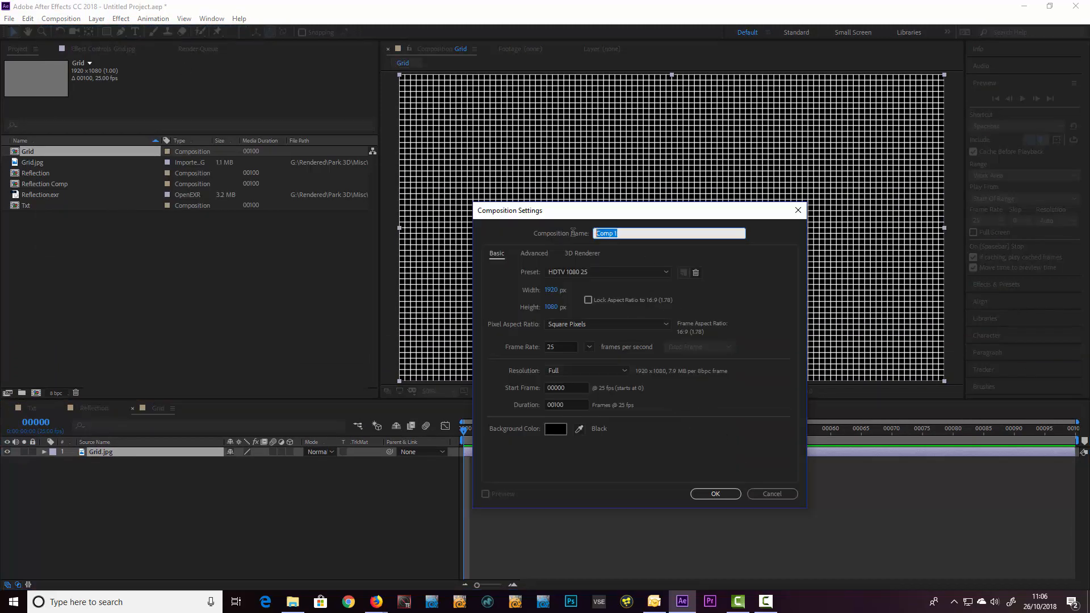
{"action": "type", "text": "Paint"}
{"action": "key", "text": "Return"}
Add a full-frame mid-gray solid, color 808080, to the Paint composition
{"action": "left_click", "coordinate": [96, 18]}
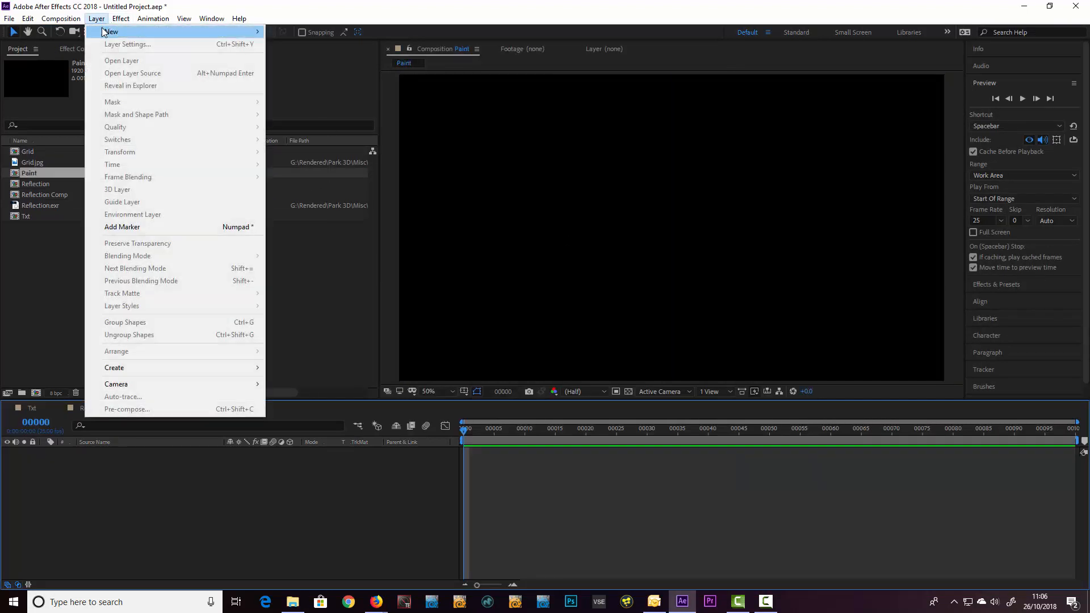
{"action": "mouse_move", "coordinate": [104, 32]}
{"action": "left_click", "coordinate": [287, 41]}
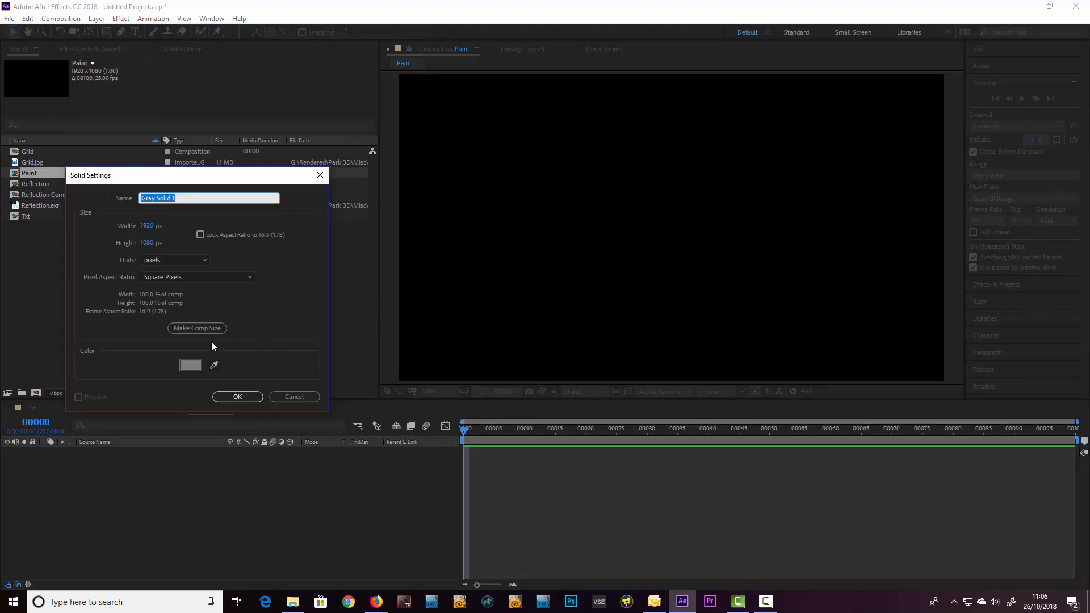
{"action": "left_click", "coordinate": [190, 365]}
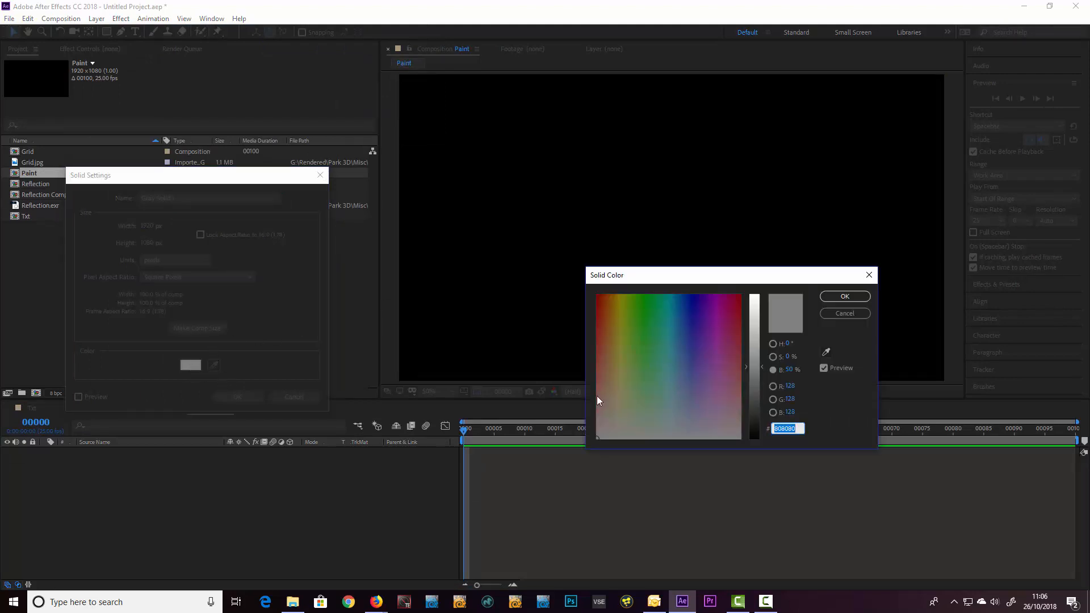
{"action": "left_click", "coordinate": [829, 298]}
{"action": "left_click", "coordinate": [234, 396]}
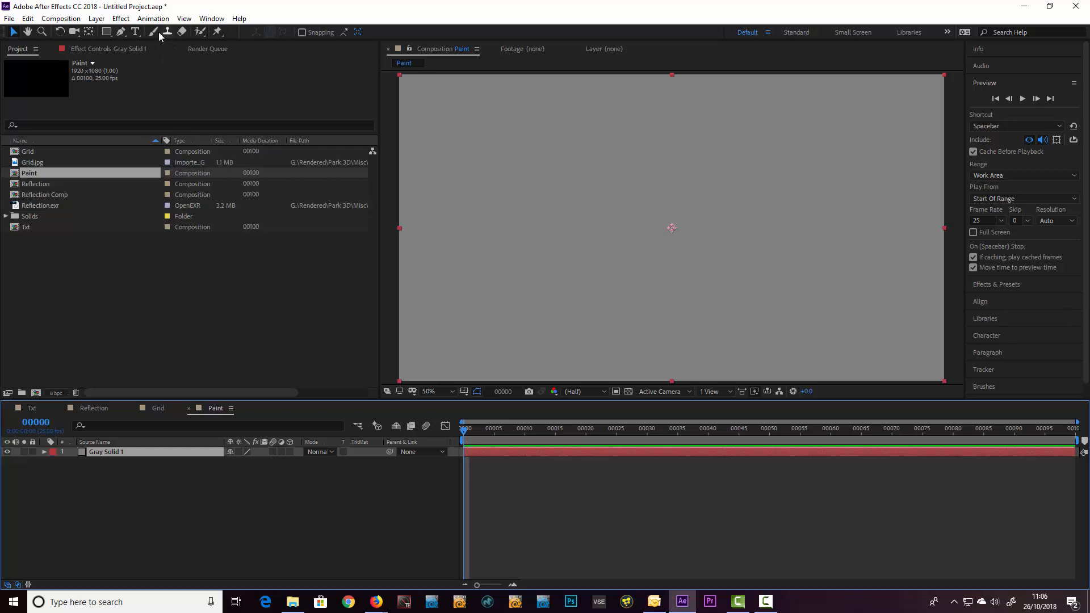
Paint a soft red diagonal brush stroke across the upper middle of the gray solid layer
{"action": "left_click", "coordinate": [152, 31]}
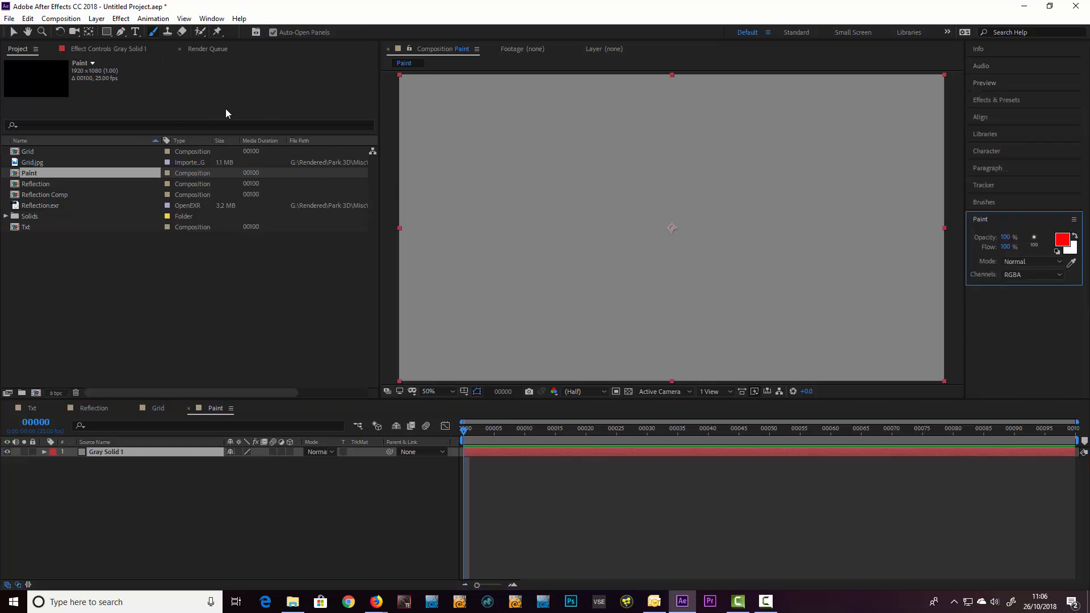
{"action": "double_click", "coordinate": [127, 451]}
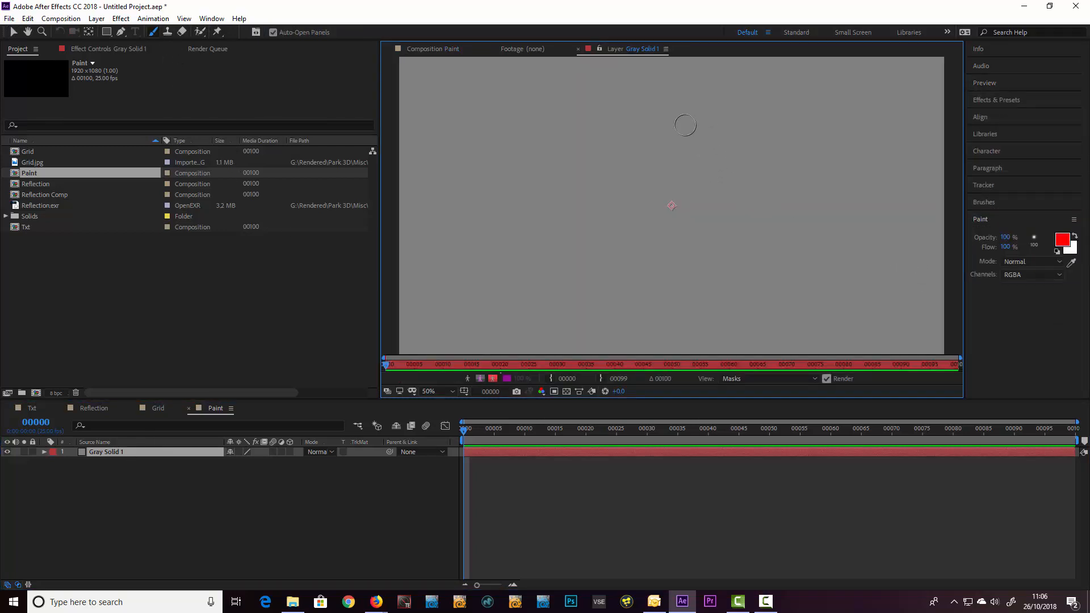
{"action": "mouse_move", "coordinate": [531, 251]}
{"action": "left_mouse_down"}
{"action": "mouse_move", "coordinate": [645, 169]}
{"action": "mouse_move", "coordinate": [748, 119]}
{"action": "left_mouse_up"}
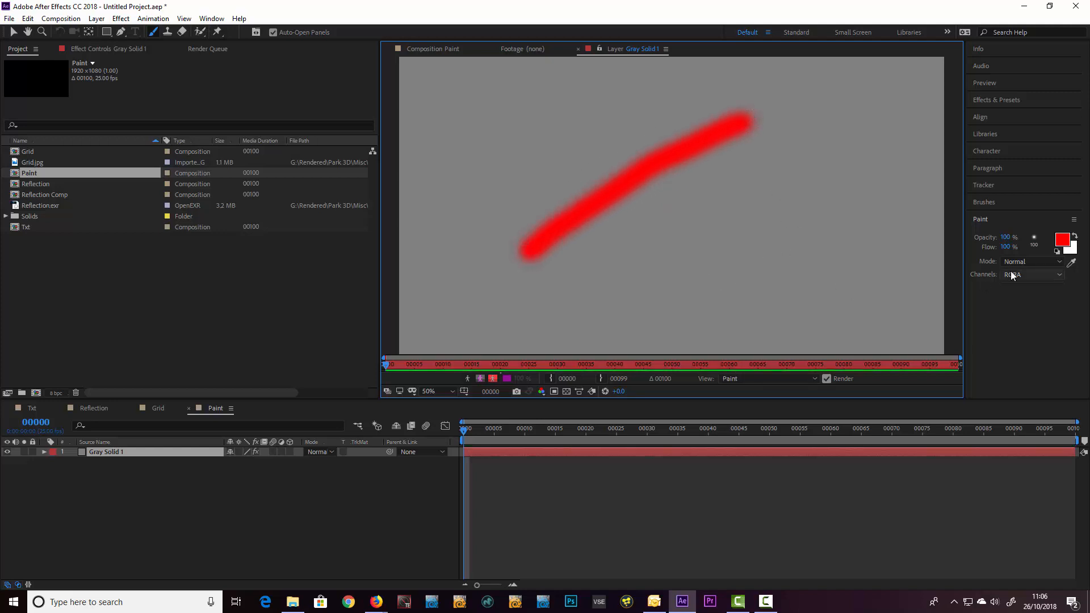
Set the brush color to pure blue, 0000FF, and paint a diagonal stroke below the red one
{"action": "left_click", "coordinate": [1058, 246]}
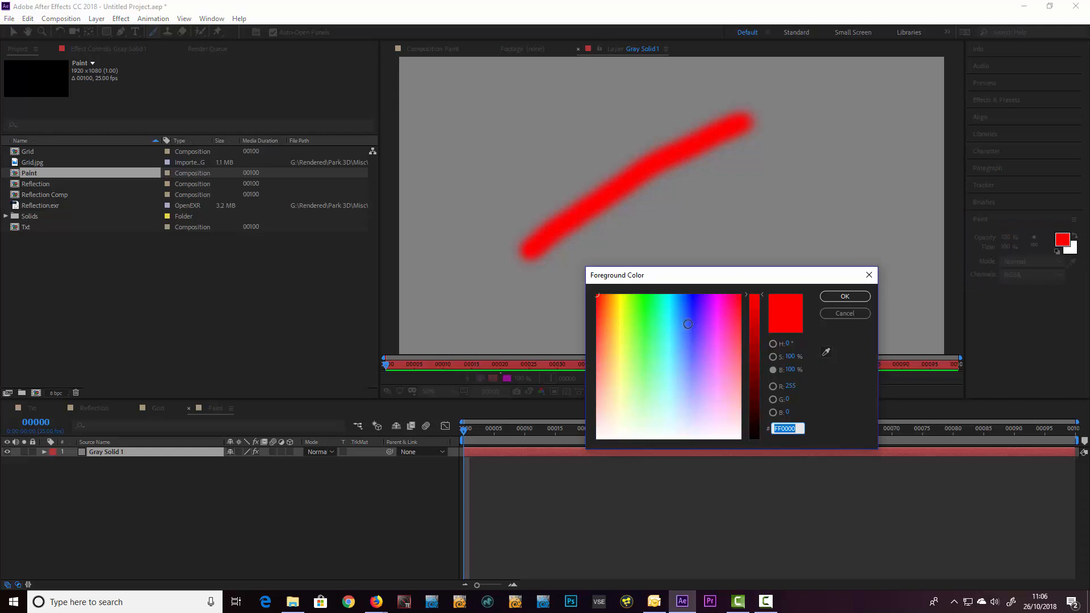
{"action": "left_click", "coordinate": [690, 298]}
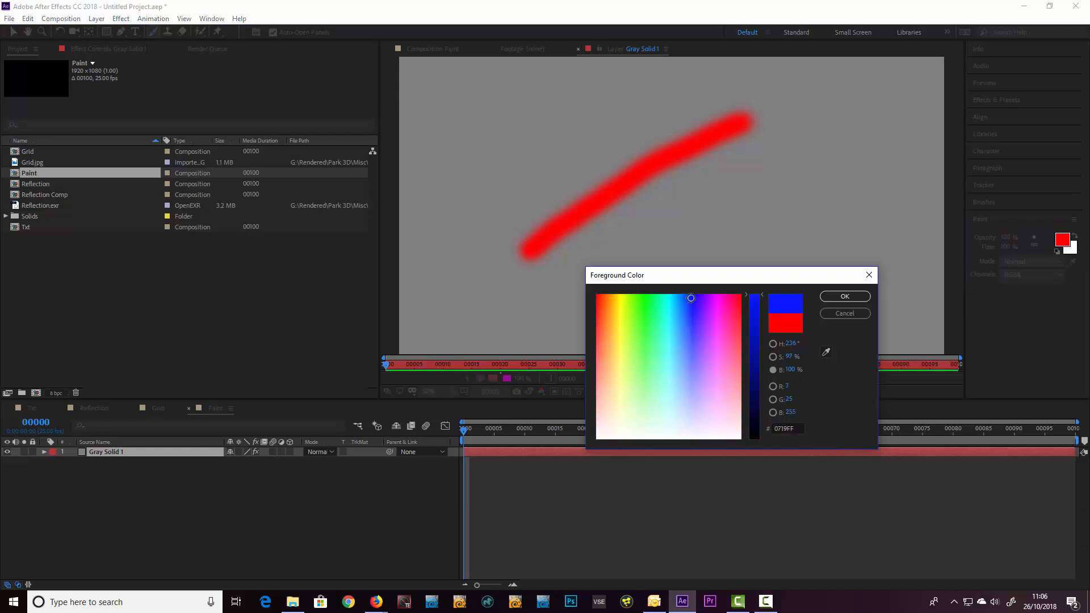
{"action": "left_click", "coordinate": [787, 386]}
{"action": "type", "text": "0"}
{"action": "key", "text": "Tab"}
{"action": "type", "text": "0"}
{"action": "key", "text": "Tab"}
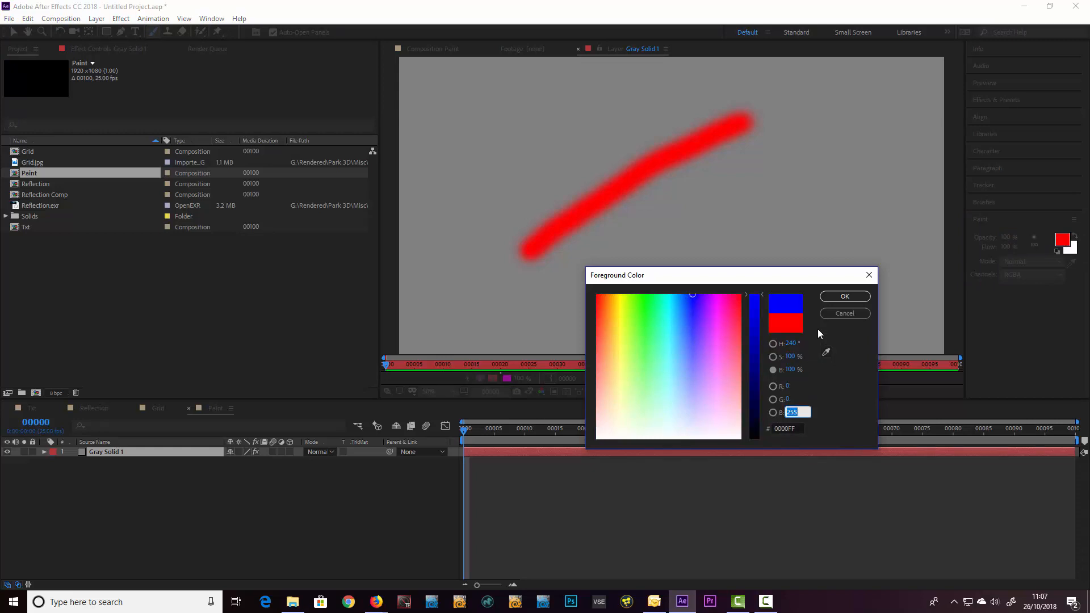
{"action": "left_click", "coordinate": [844, 296]}
{"action": "left_click_drag", "start_coordinate": [594, 291], "coordinate": [817, 182]}
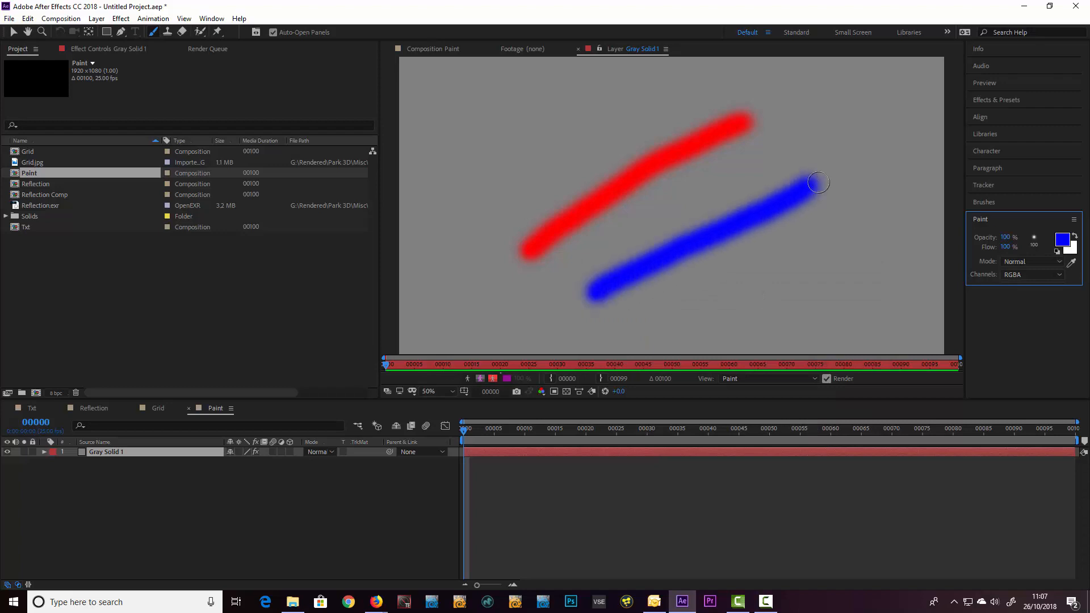
Apply the Displacement Map effect to the Grid.jpg layer in the Grid composition, using Grid.jpg as the map layer
{"action": "left_click", "coordinate": [156, 408]}
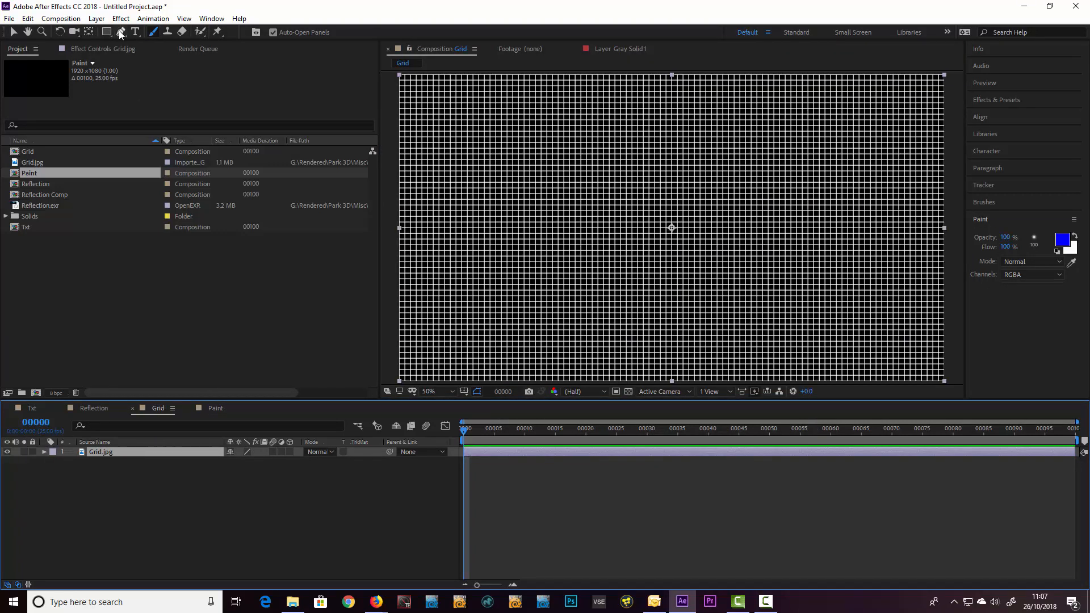
{"action": "left_click", "coordinate": [101, 50]}
{"action": "left_click", "coordinate": [121, 18]}
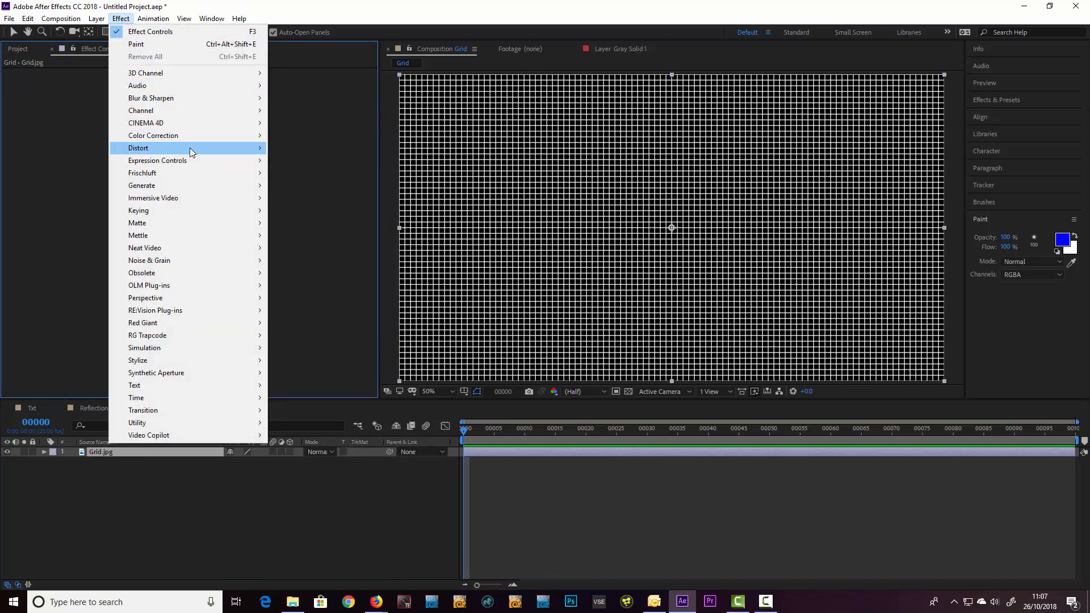
{"action": "mouse_move", "coordinate": [190, 148]}
{"action": "left_click", "coordinate": [329, 373]}
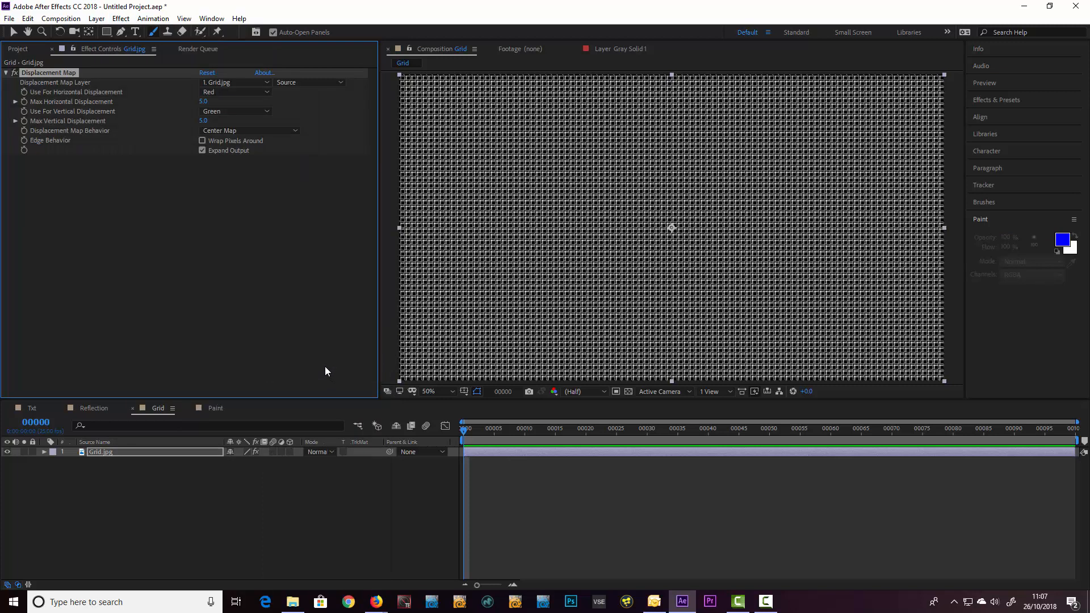
{"action": "left_click", "coordinate": [217, 82]}
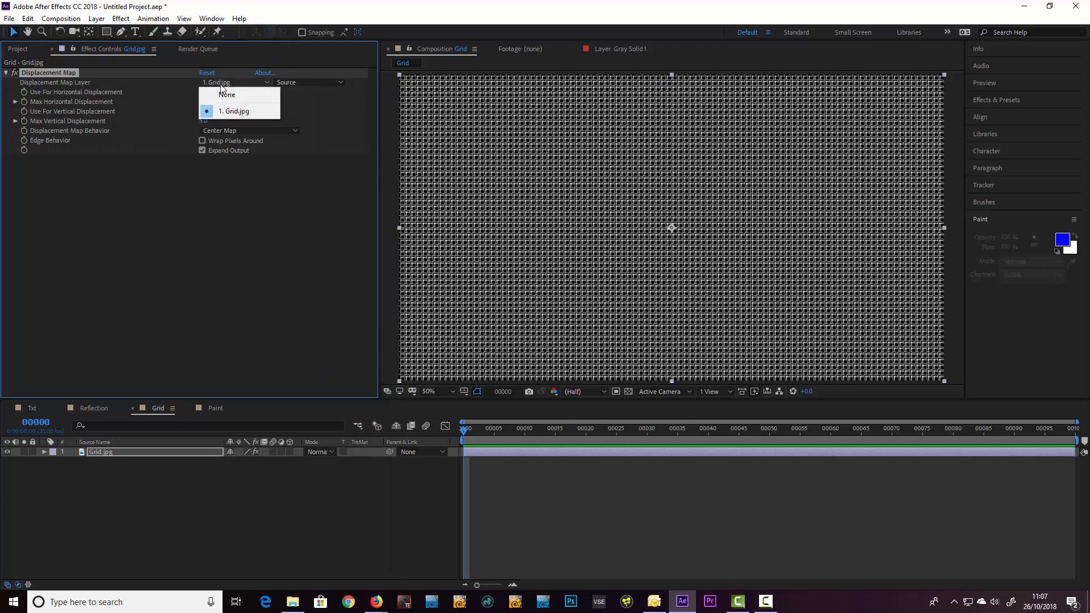
{"action": "left_click", "coordinate": [225, 109]}
Add the Paint composition beneath Grid.jpg in the Grid composition and hide its layer
{"action": "left_click", "coordinate": [18, 48]}
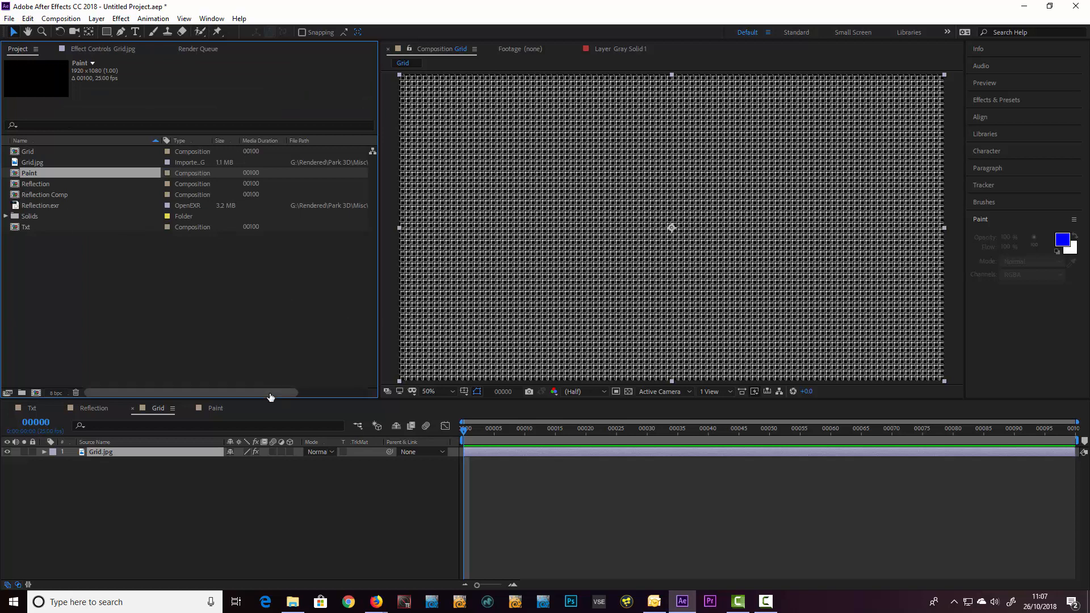
{"action": "left_click_drag", "start_coordinate": [32, 169], "coordinate": [44, 485]}
{"action": "left_click", "coordinate": [7, 461]}
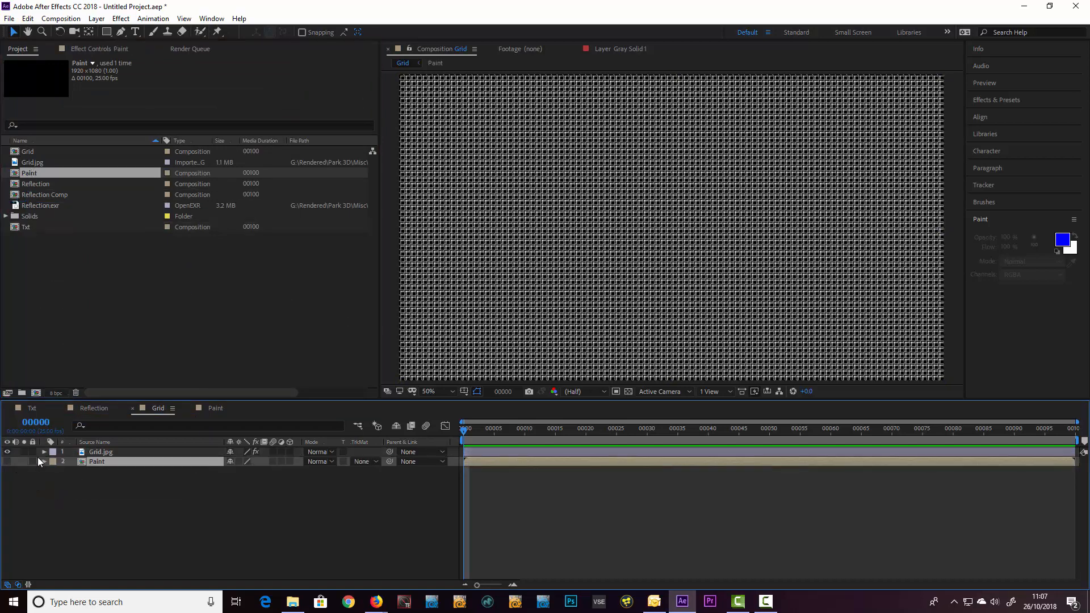
Set the map layer of Grid.jpg's Displacement Map effect to Paint
{"action": "left_click", "coordinate": [95, 451]}
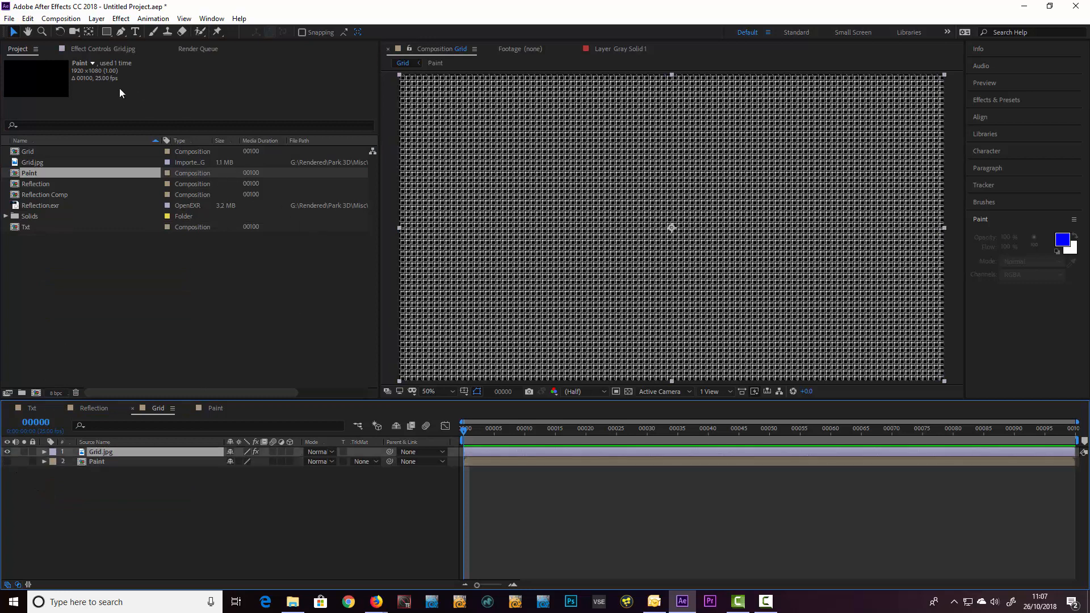
{"action": "left_click", "coordinate": [102, 50]}
{"action": "left_click", "coordinate": [230, 80]}
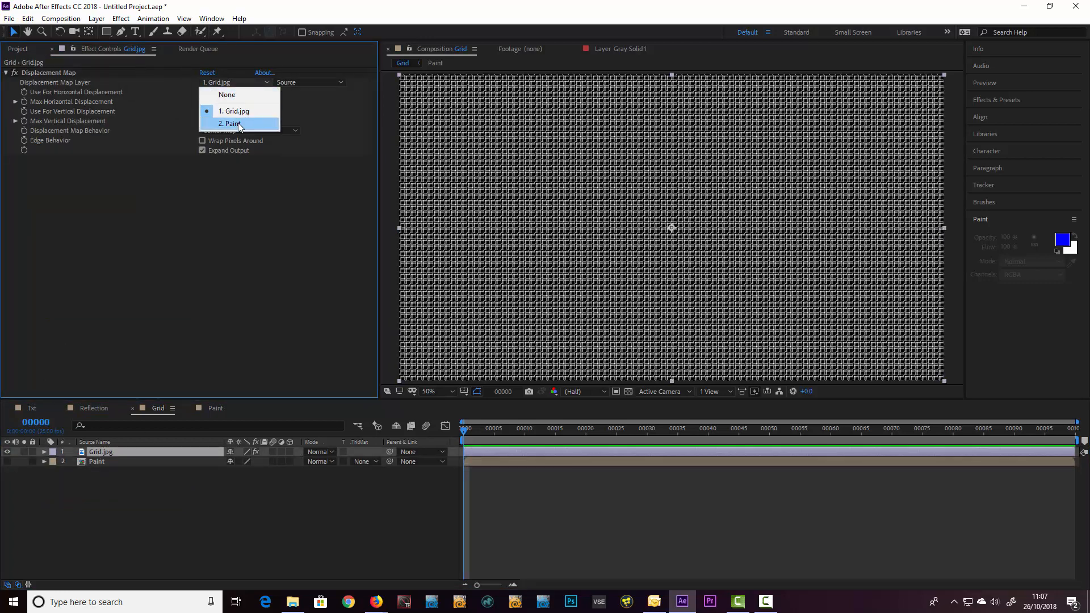
{"action": "left_click", "coordinate": [244, 126]}
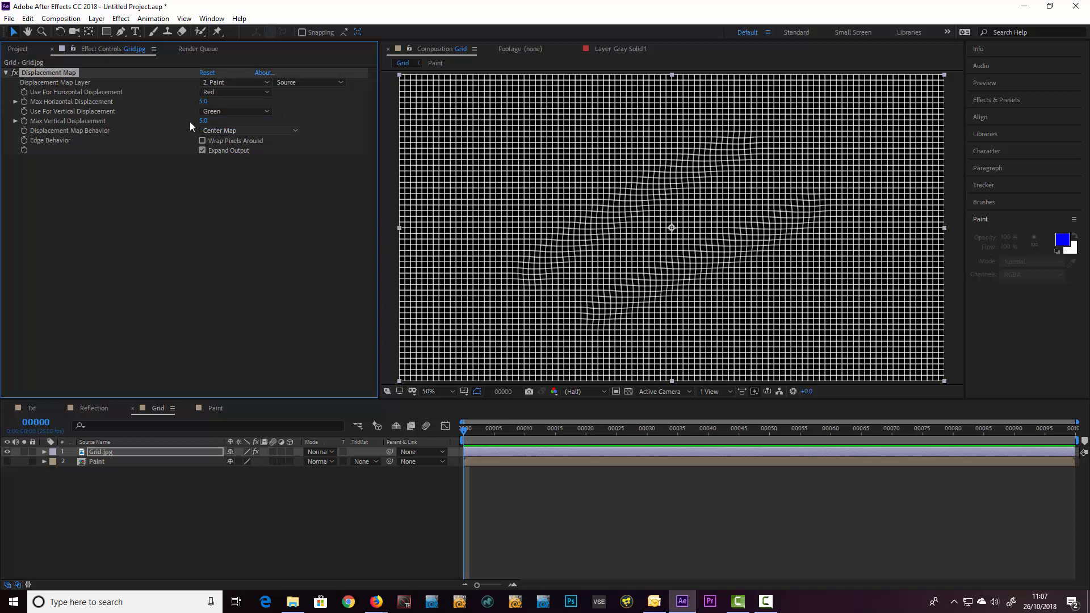
Use the Red channel for vertical displacement and set max horizontal displacement to 46 and max vertical displacement to 41
{"action": "left_click", "coordinate": [218, 111]}
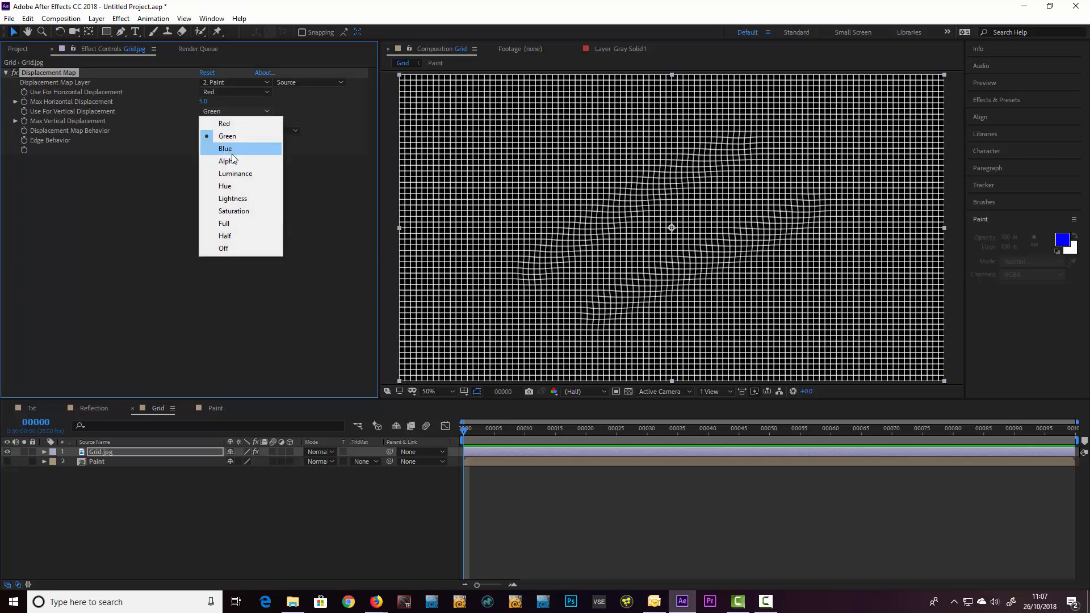
{"action": "left_click", "coordinate": [233, 123]}
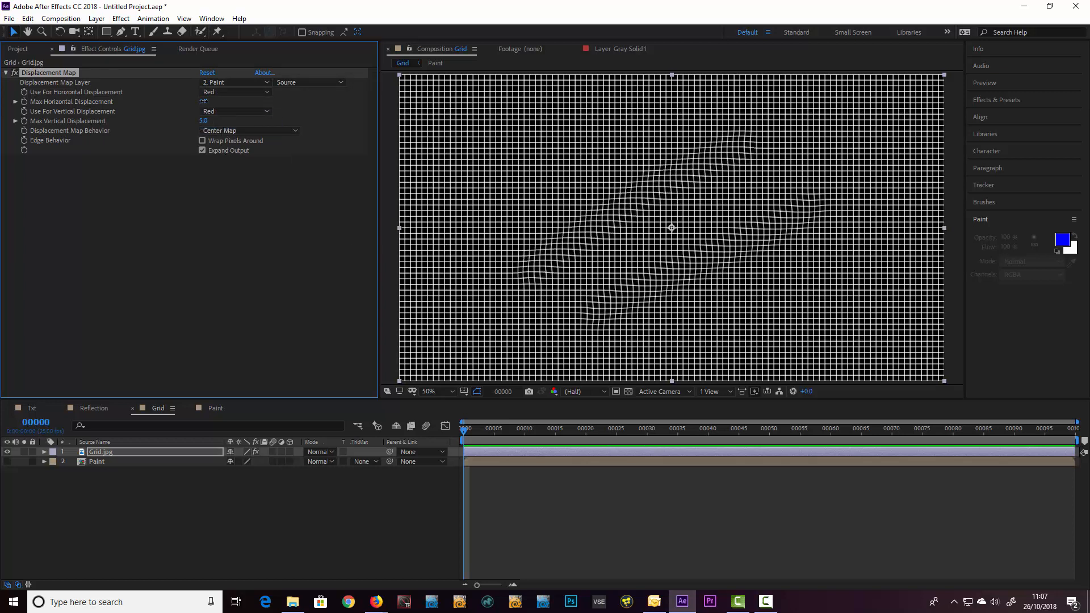
{"action": "left_click_drag", "start_coordinate": [203, 101], "coordinate": [223, 119]}
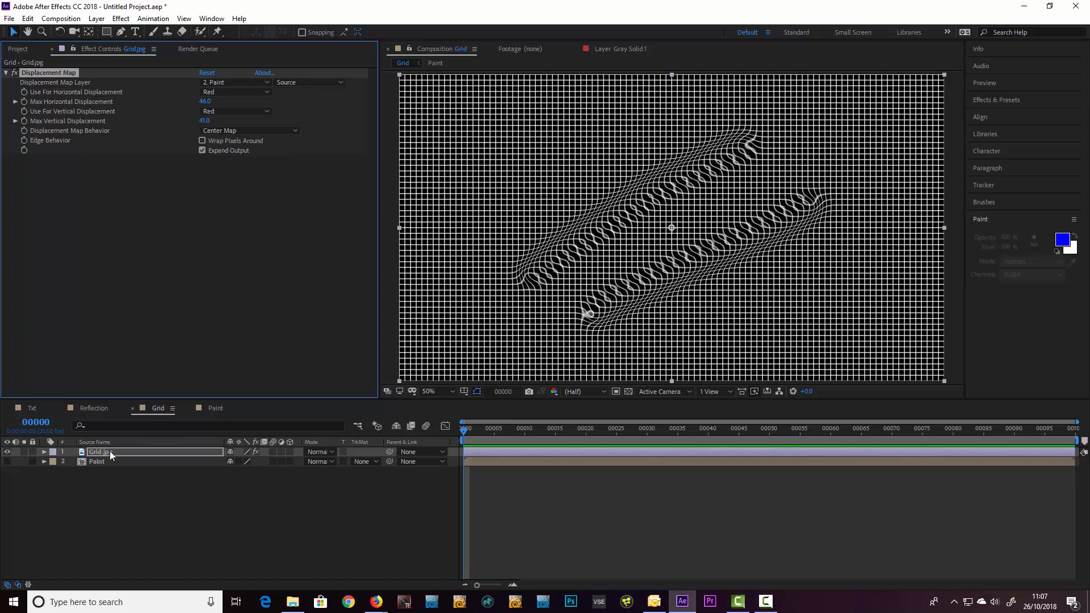
Compare the grid distortion with the painted strokes, and set Grid.jpg's max vertical displacement to -16
{"action": "left_click", "coordinate": [206, 409]}
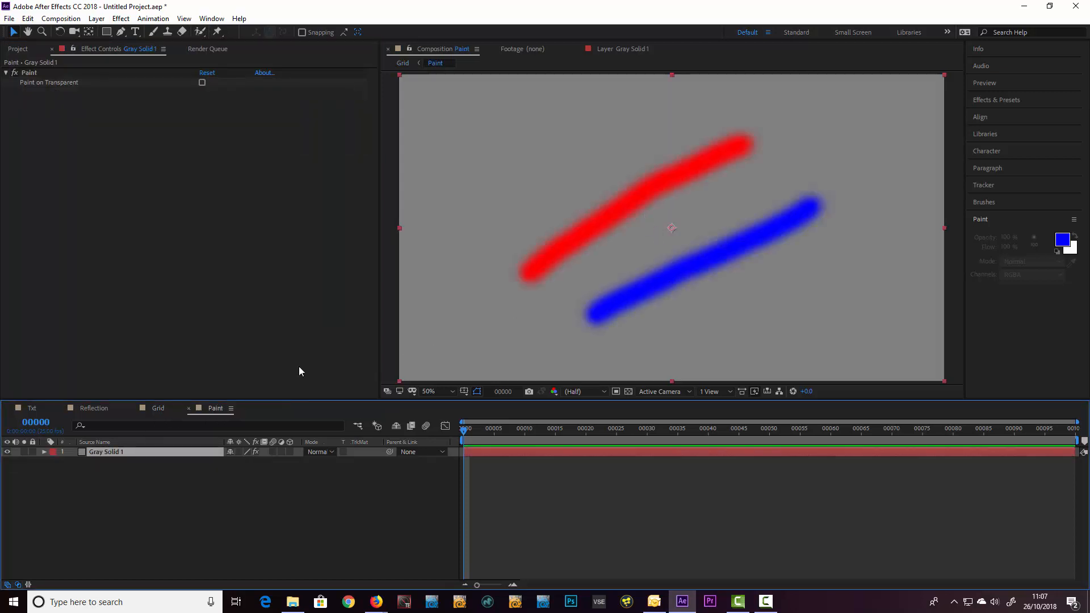
{"action": "left_click", "coordinate": [159, 408]}
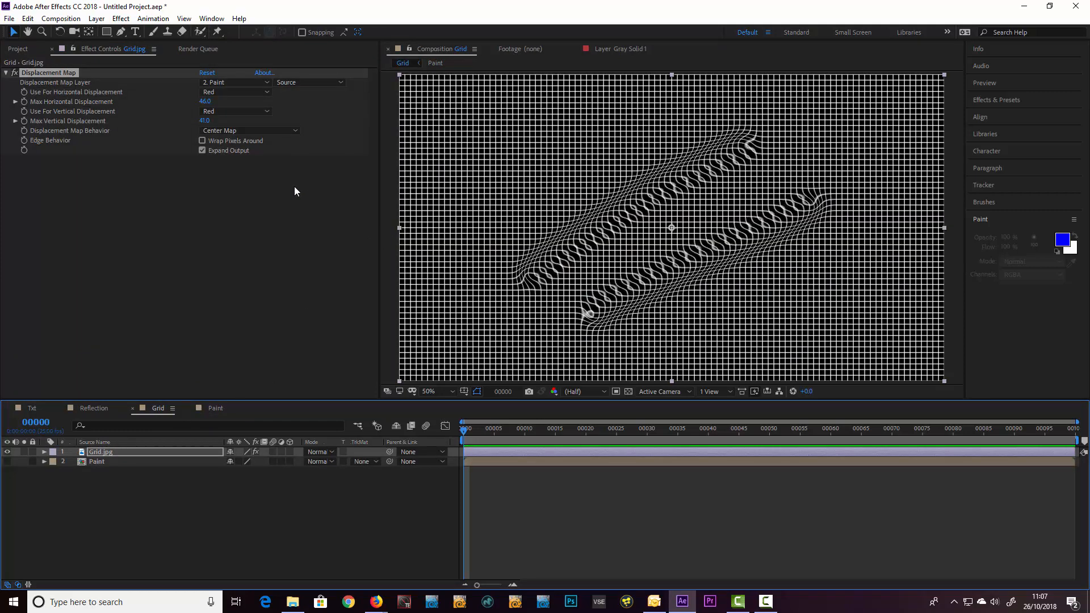
{"action": "left_click_drag", "start_coordinate": [217, 122], "coordinate": [184, 137]}
Set the blend mode of both brush strokes on the Paint composition's gray solid to Screen
{"action": "left_click", "coordinate": [219, 409]}
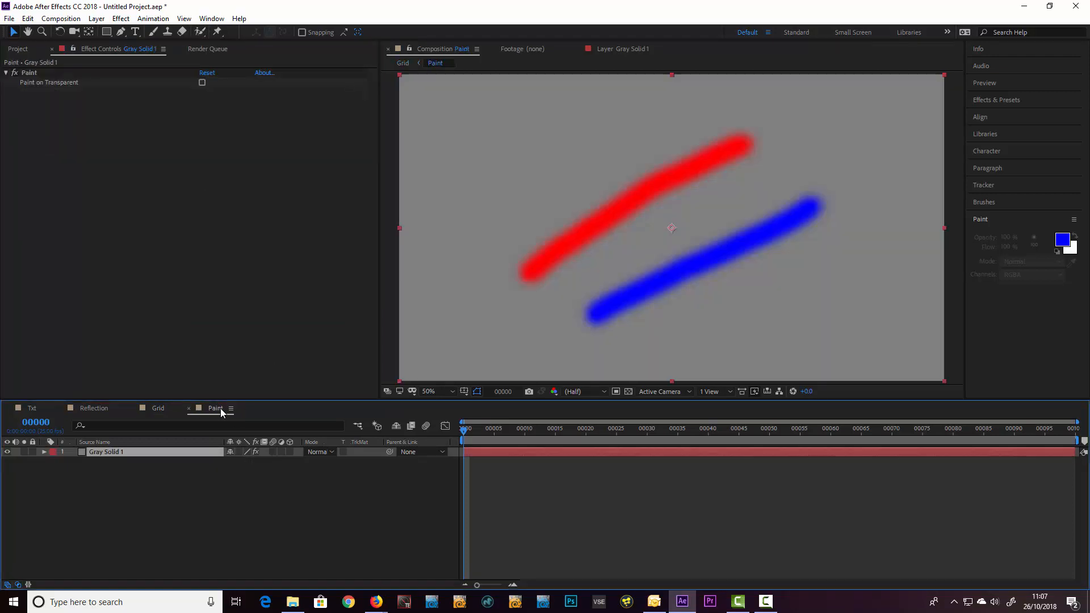
{"action": "left_click", "coordinate": [44, 452]}
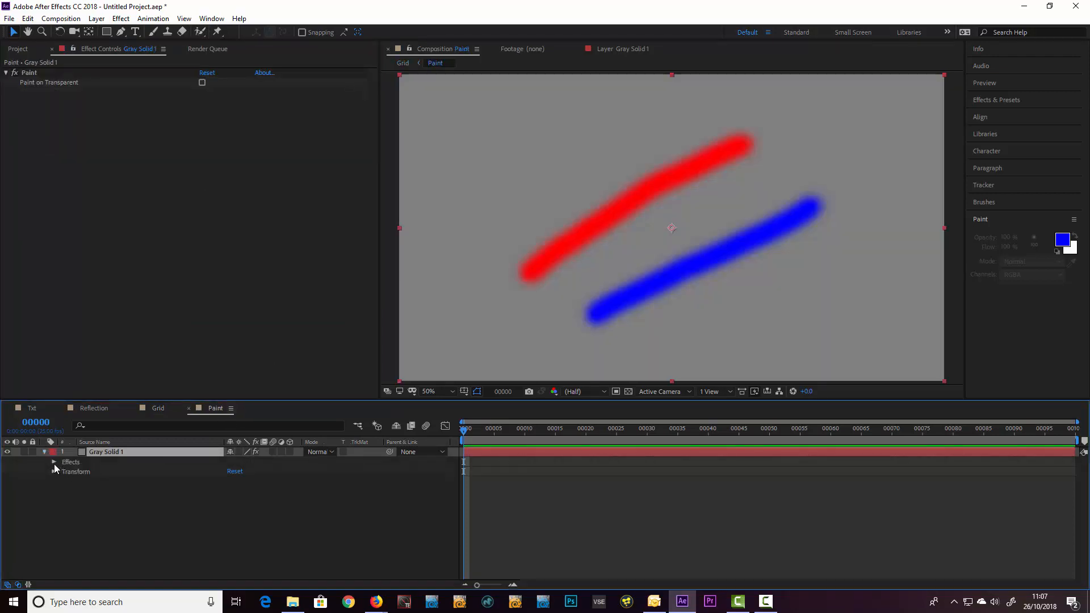
{"action": "left_click", "coordinate": [54, 461]}
{"action": "left_click", "coordinate": [64, 471]}
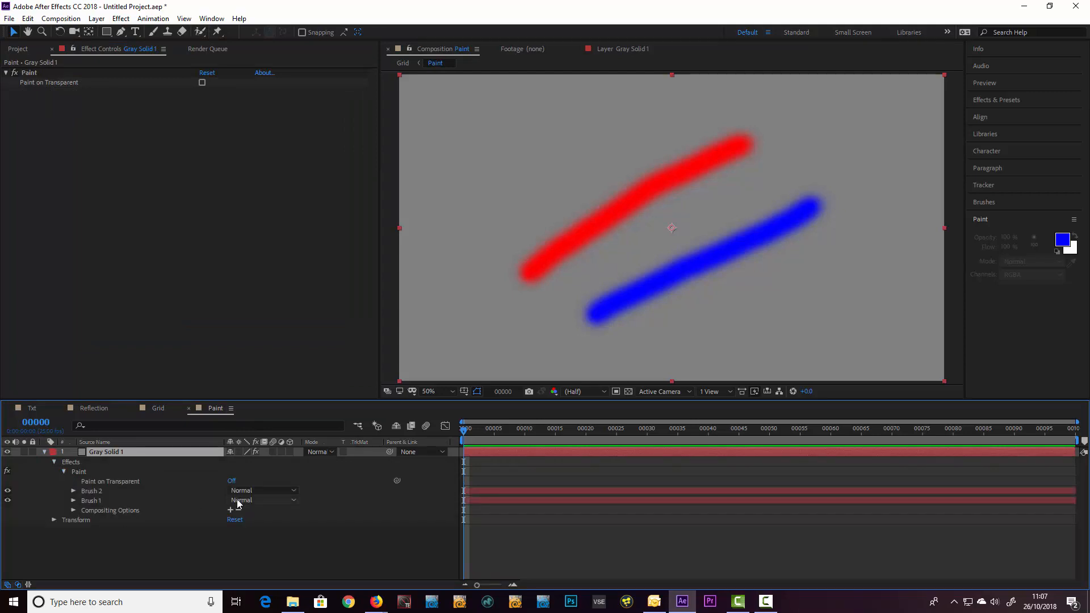
{"action": "left_click", "coordinate": [261, 490]}
{"action": "left_click", "coordinate": [272, 262]}
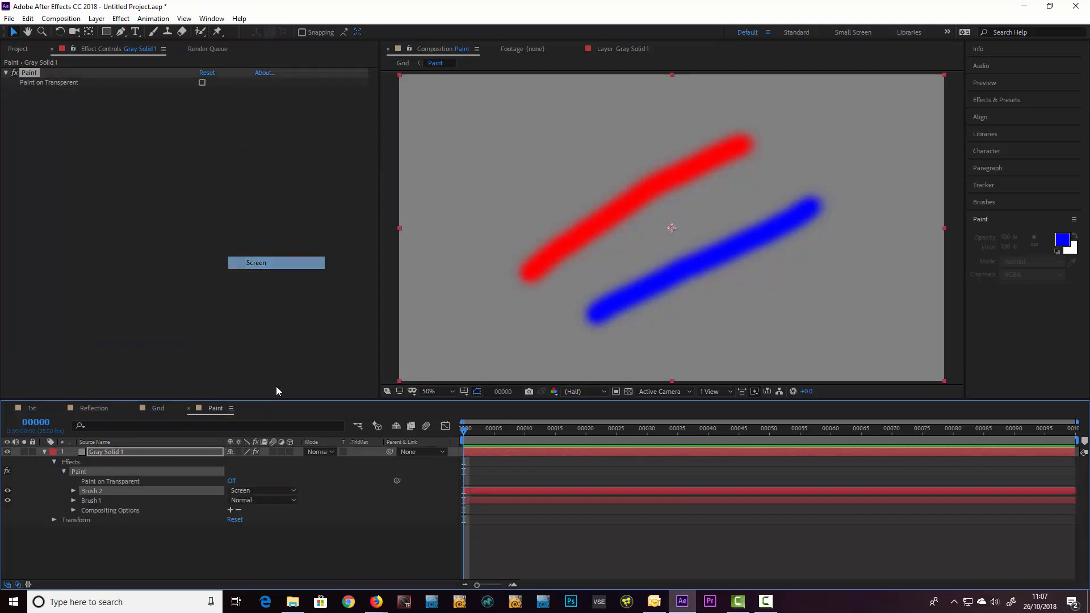
{"action": "left_click", "coordinate": [254, 501]}
{"action": "left_click", "coordinate": [273, 273]}
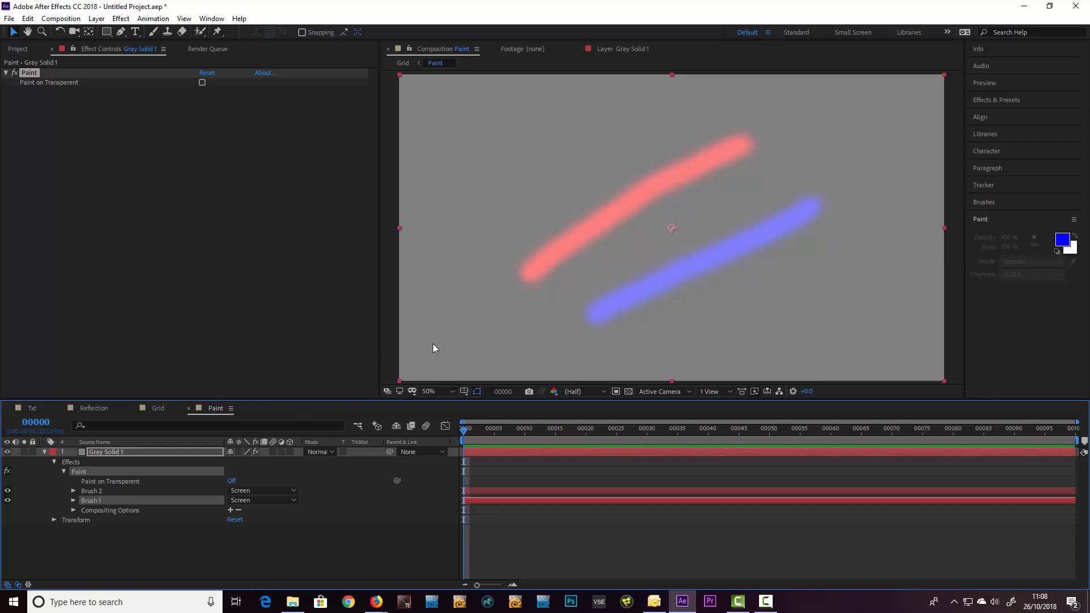
Set Reflection Comp's max displacements to 135 horizontal and 159 vertical for the red map, and -120 horizontal and -192 vertical for the blue map
{"action": "left_click", "coordinate": [161, 409]}
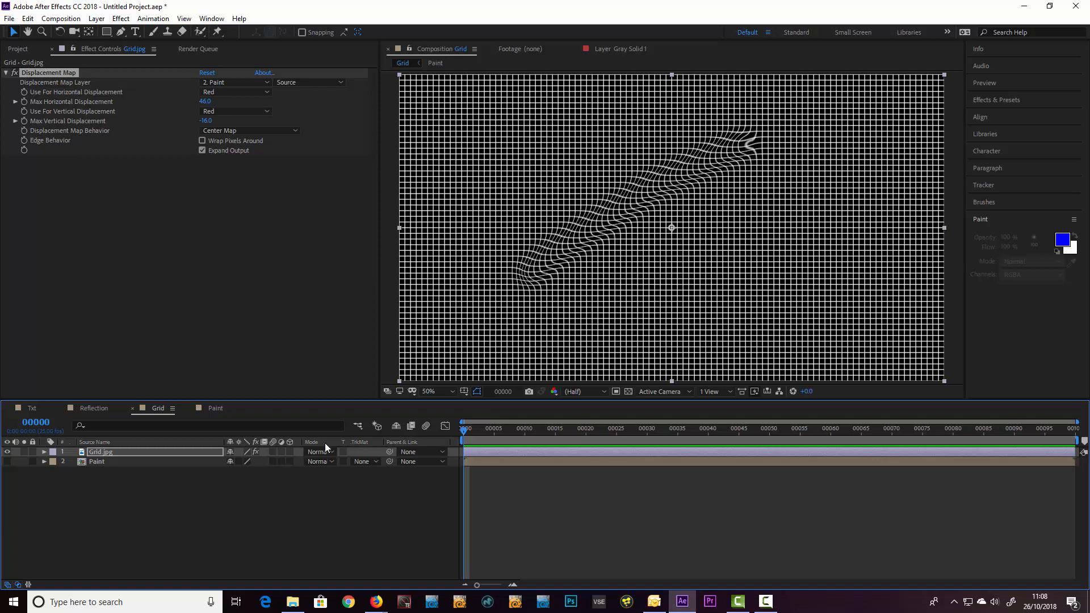
{"action": "left_click", "coordinate": [27, 408]}
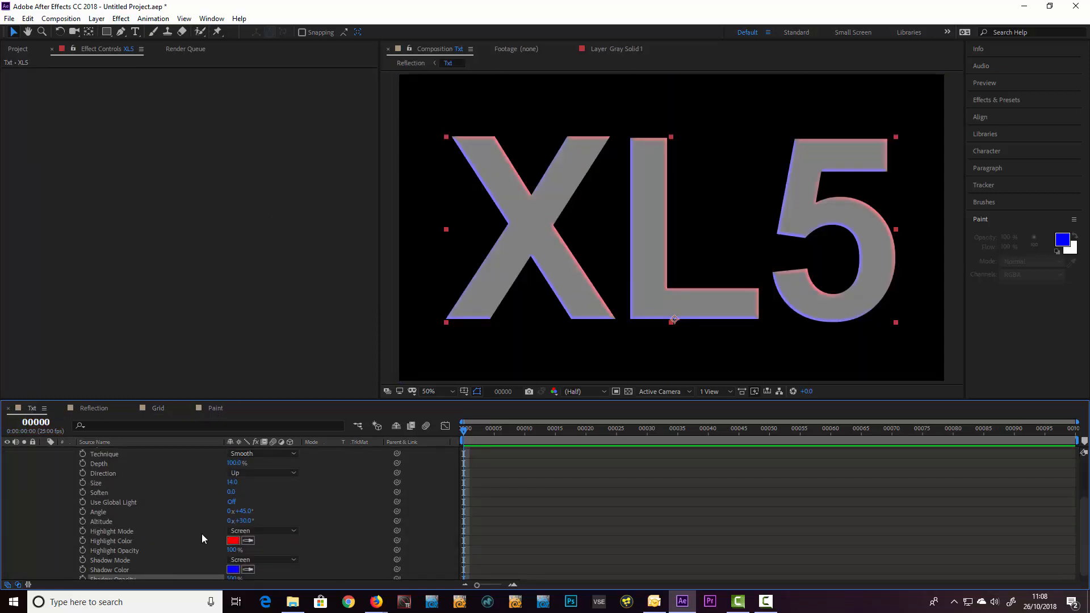
{"action": "left_click", "coordinate": [93, 409]}
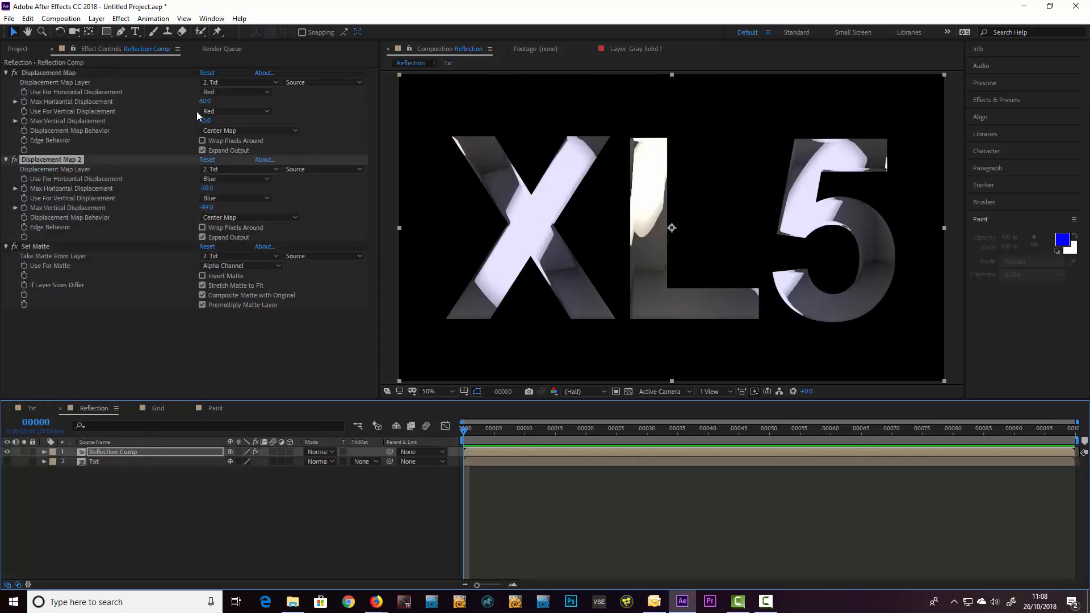
{"action": "left_click_drag", "start_coordinate": [206, 102], "coordinate": [251, 138]}
{"action": "left_click", "coordinate": [175, 193]}
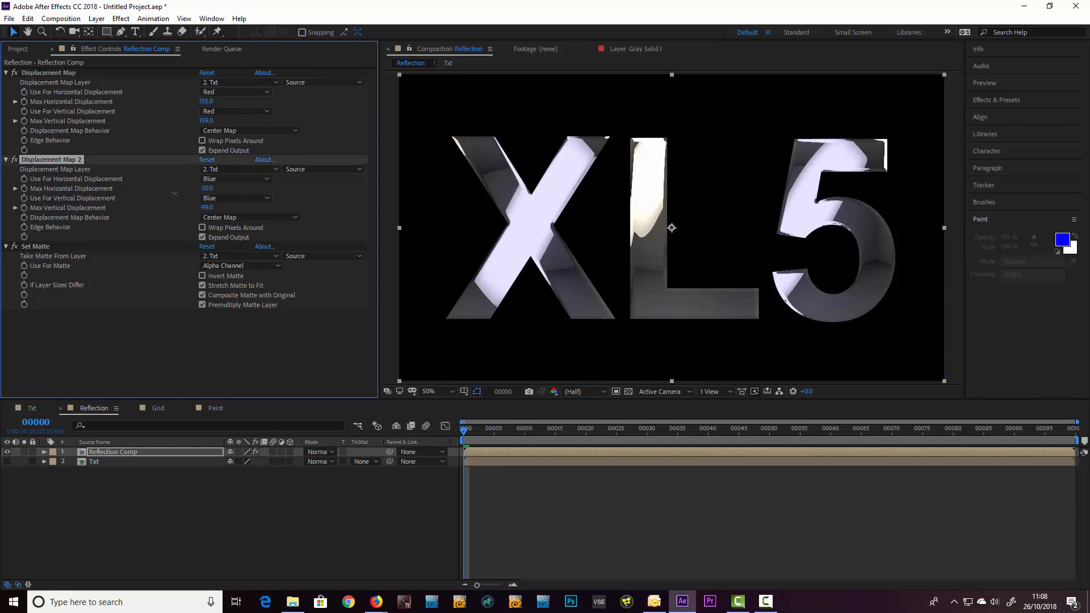
{"action": "left_click_drag", "start_coordinate": [175, 194], "coordinate": [155, 215]}
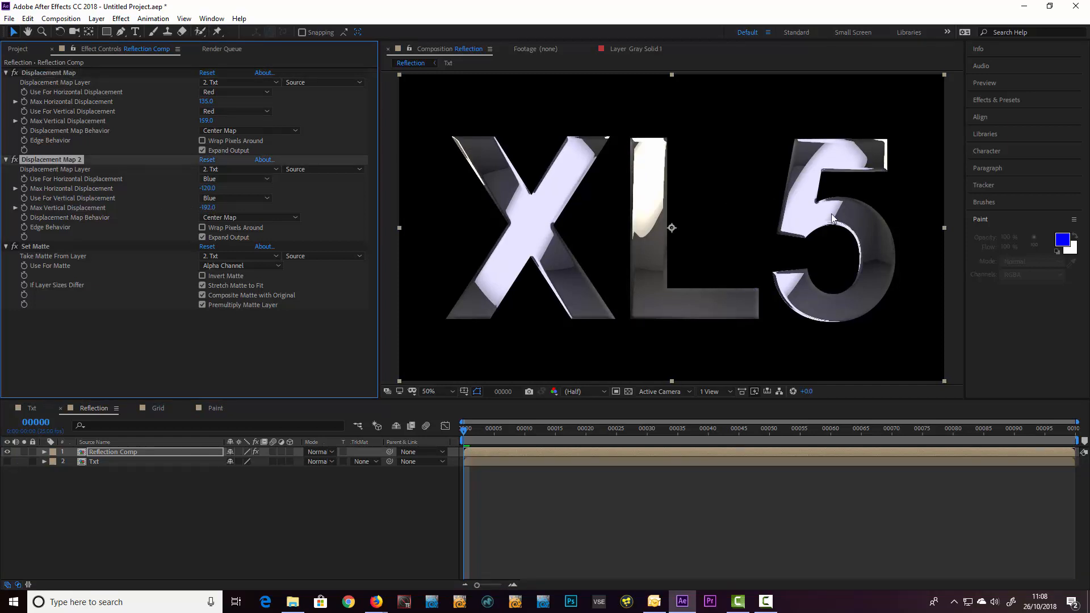
Increase the XL5 text's bevel size to about 55 and set its soften value to 2.8 in the Txt composition
{"action": "left_click", "coordinate": [32, 408]}
{"action": "left_click", "coordinate": [236, 482]}
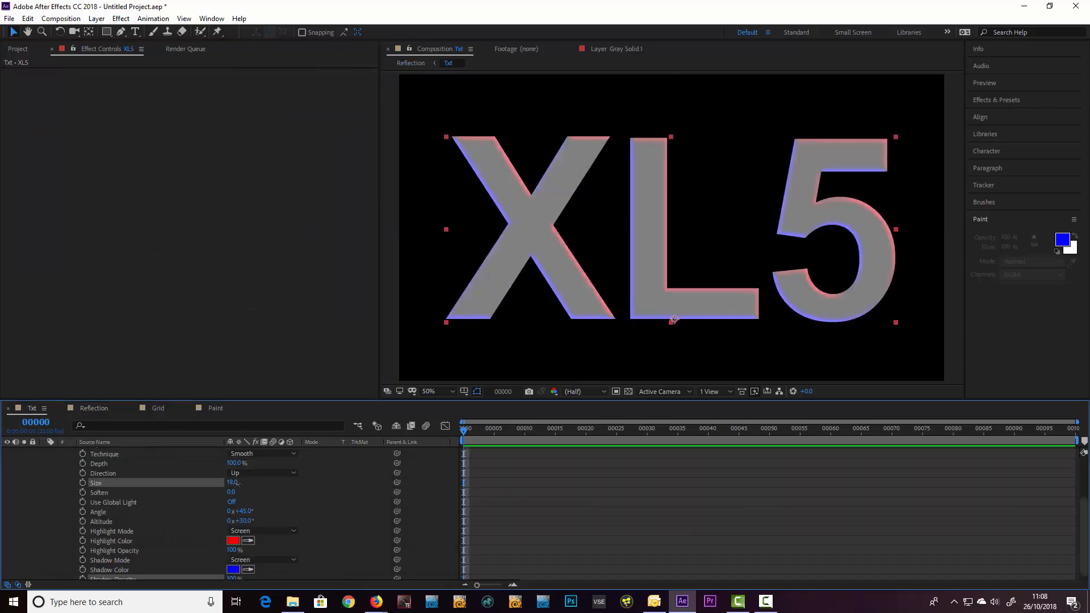
{"action": "left_click_drag", "start_coordinate": [237, 483], "coordinate": [242, 483]}
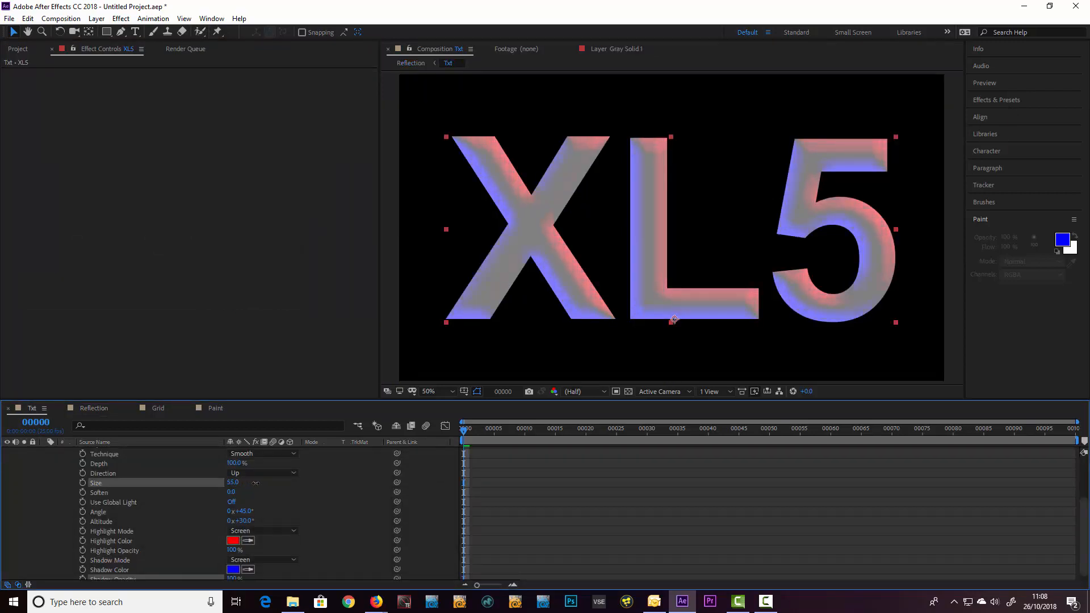
{"action": "left_click_drag", "start_coordinate": [230, 492], "coordinate": [250, 492]}
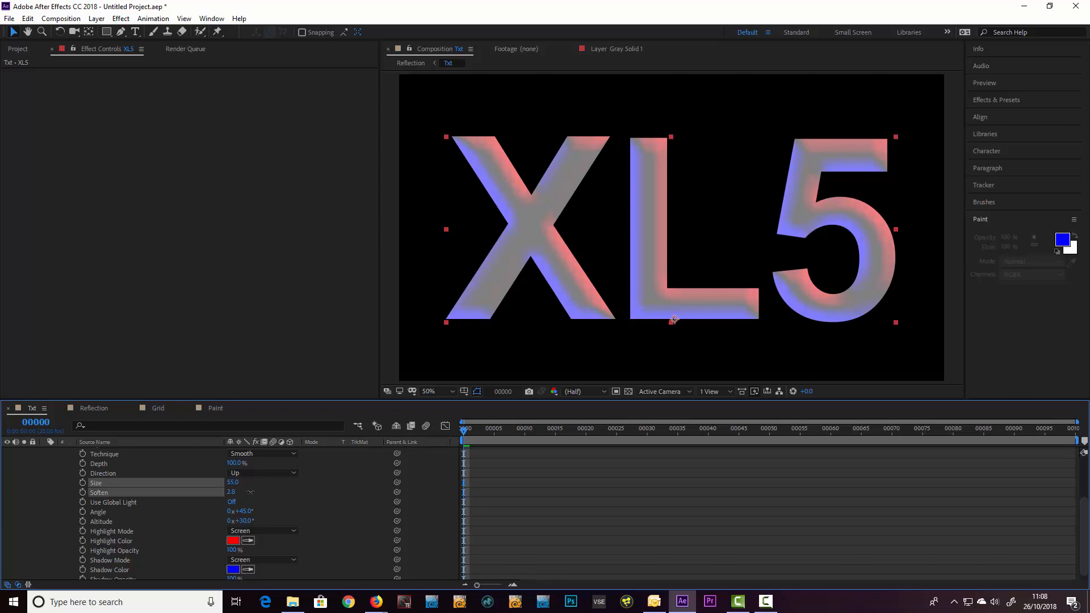
Play a preview of the Reflection composition to review the reflective XL5 text, and stop playback
{"action": "left_click", "coordinate": [101, 411]}
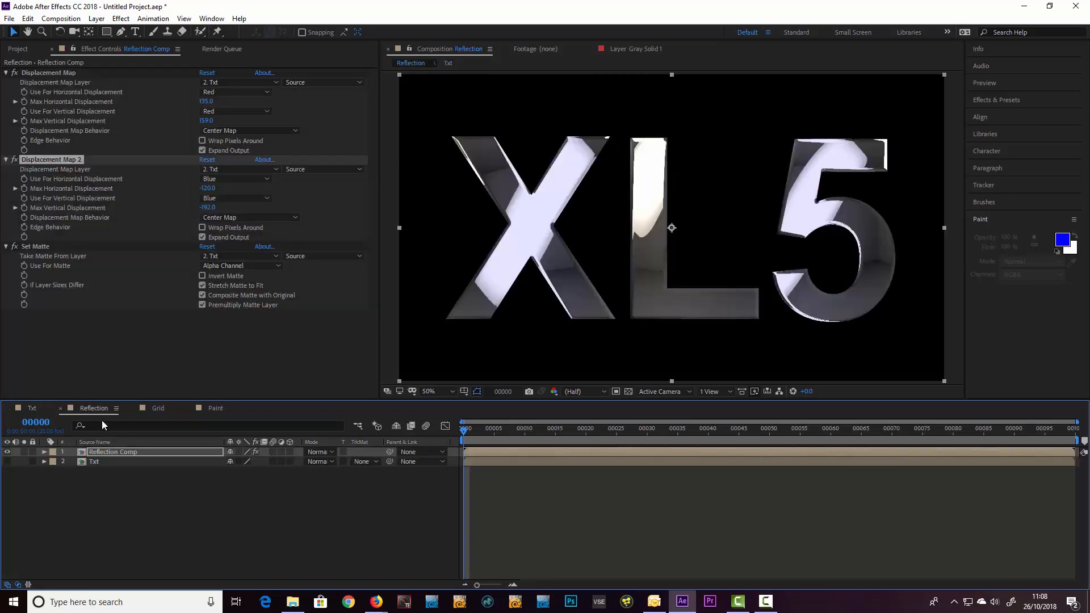
{"action": "left_click", "coordinate": [1000, 84]}
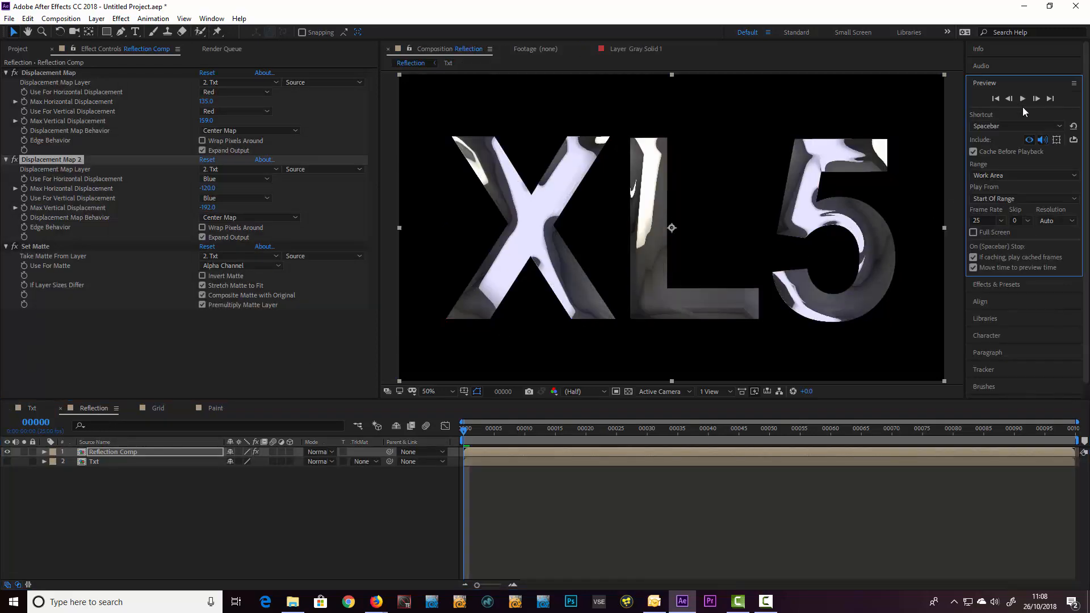
{"action": "key", "text": "space"}
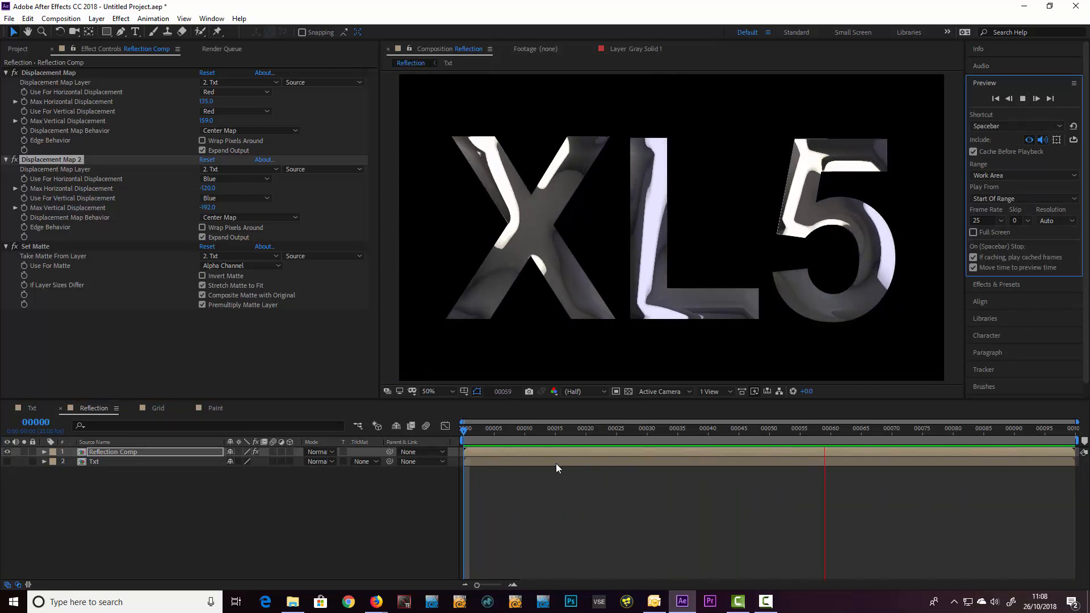
{"action": "left_click", "coordinate": [552, 479]}
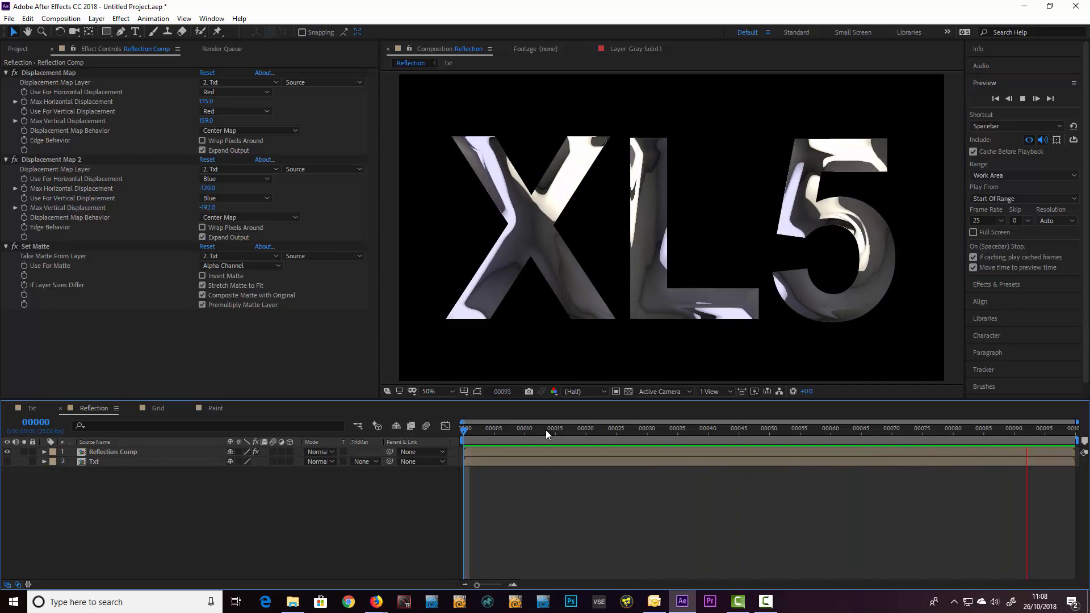
{"action": "key", "text": "space"}
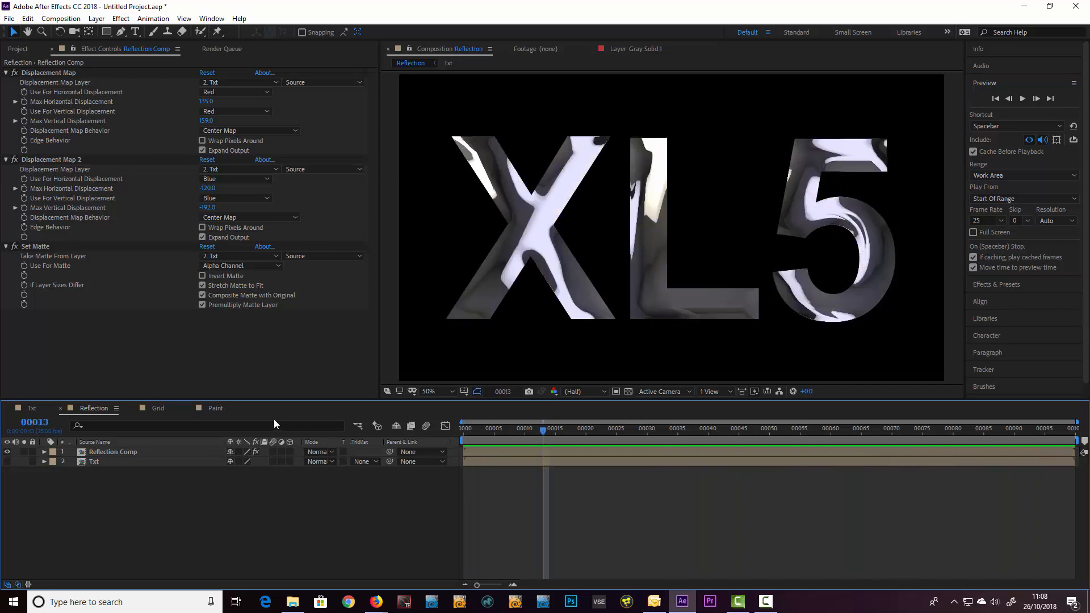
Duplicate the Displacement Map effect on the Grid.jpg layer in the Grid composition
{"action": "left_click", "coordinate": [163, 407]}
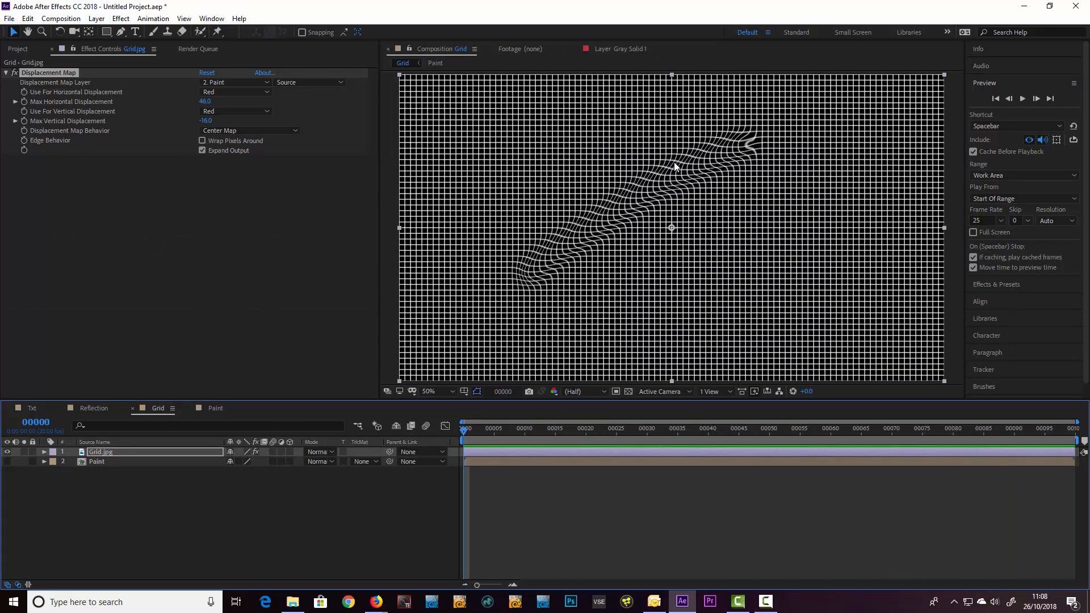
{"action": "left_click", "coordinate": [50, 74]}
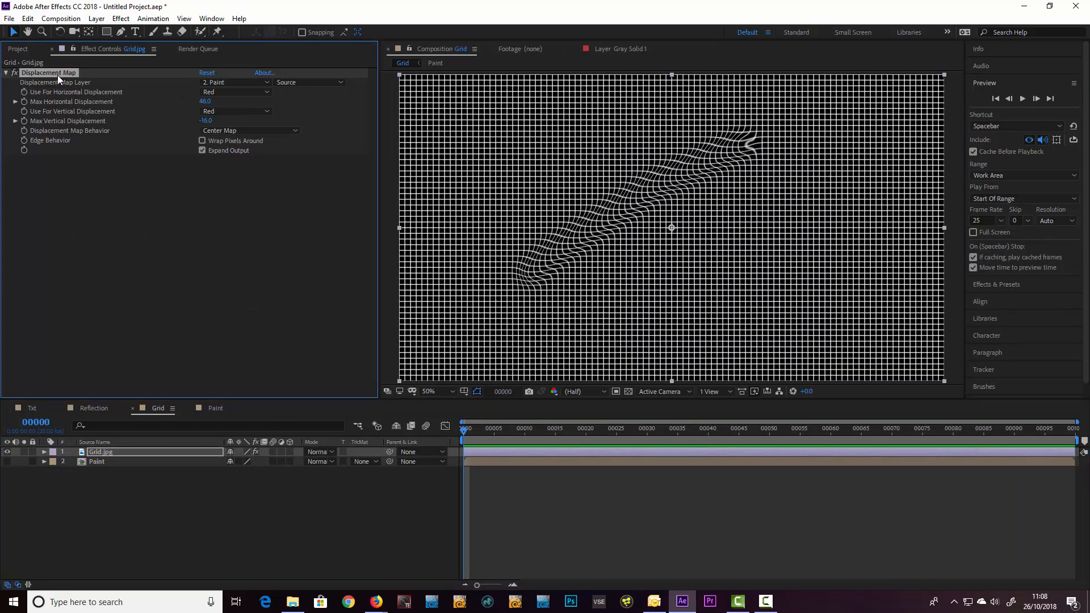
{"action": "key", "text": "ctrl+d"}
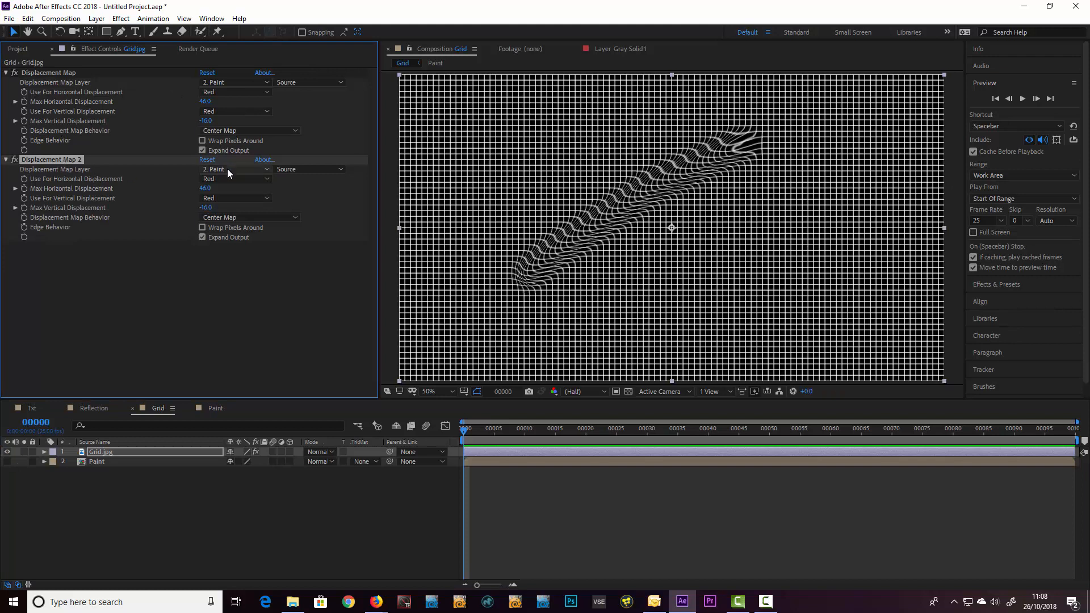
Switch both channels of Displacement Map 2 to Blue, with max displacement of -46 horizontal and -13 vertical
{"action": "left_click", "coordinate": [228, 178]}
{"action": "left_click", "coordinate": [237, 217]}
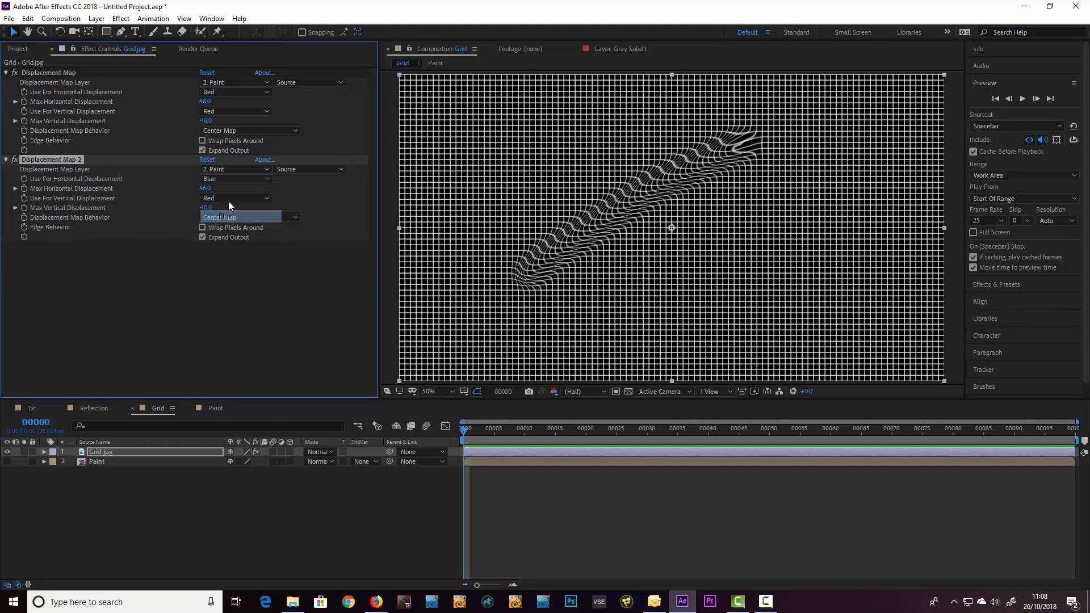
{"action": "left_click", "coordinate": [230, 199]}
{"action": "left_click", "coordinate": [244, 235]}
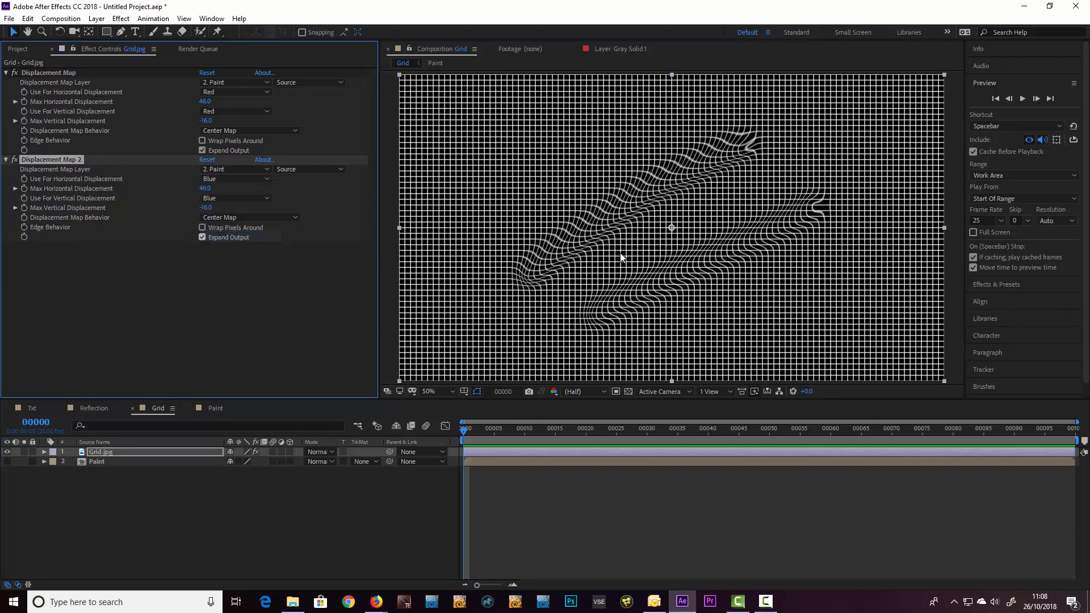
{"action": "mouse_move", "coordinate": [205, 188]}
{"action": "left_mouse_down"}
{"action": "mouse_move", "coordinate": [160, 195]}
{"action": "mouse_move", "coordinate": [237, 210]}
{"action": "mouse_move", "coordinate": [213, 214]}
{"action": "mouse_move", "coordinate": [198, 190]}
{"action": "left_mouse_up"}
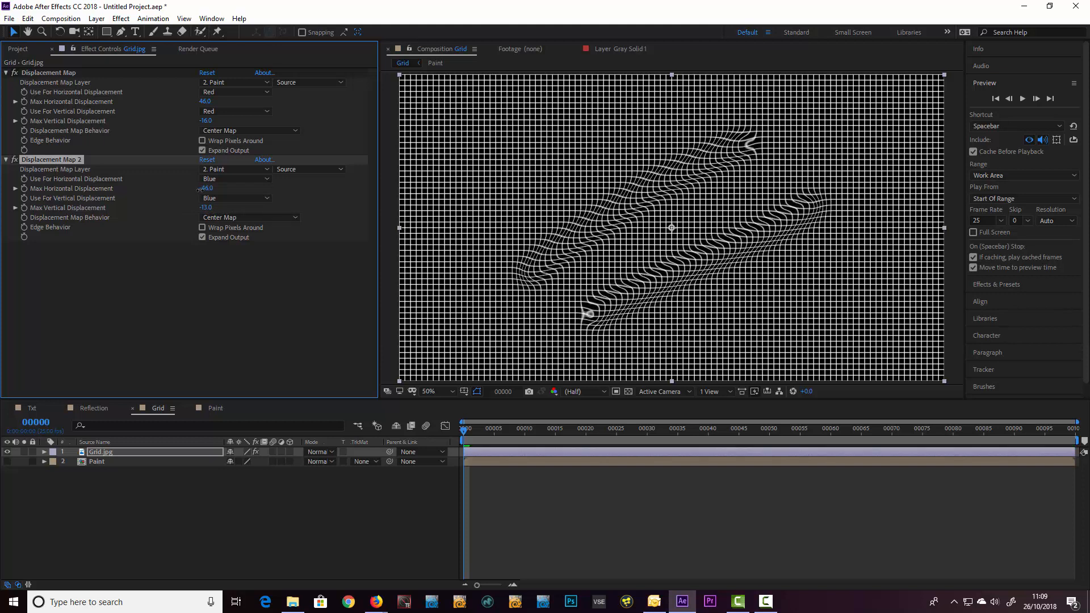